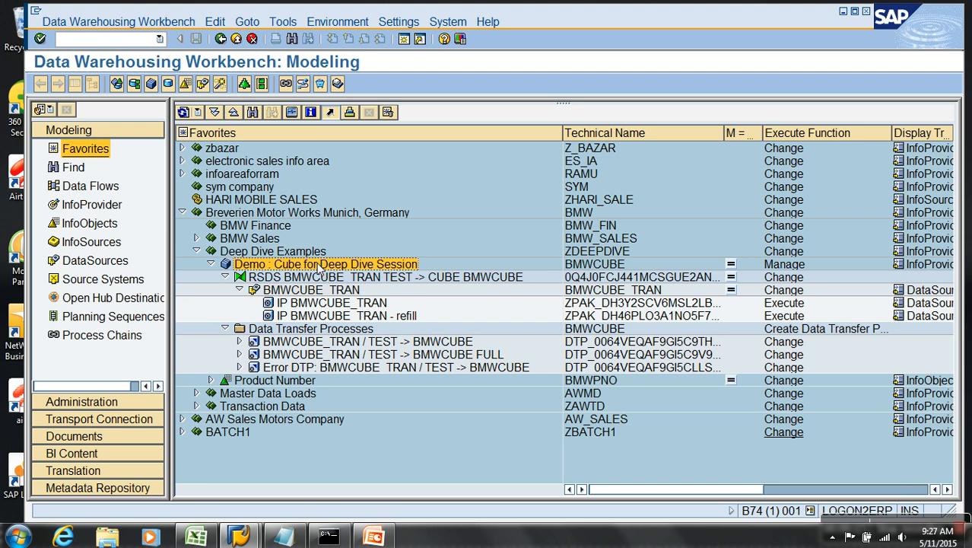
Request the data flow display for the Demo : Cube for Deep Dive Session (BMWCUBE).
left_click(355, 279)
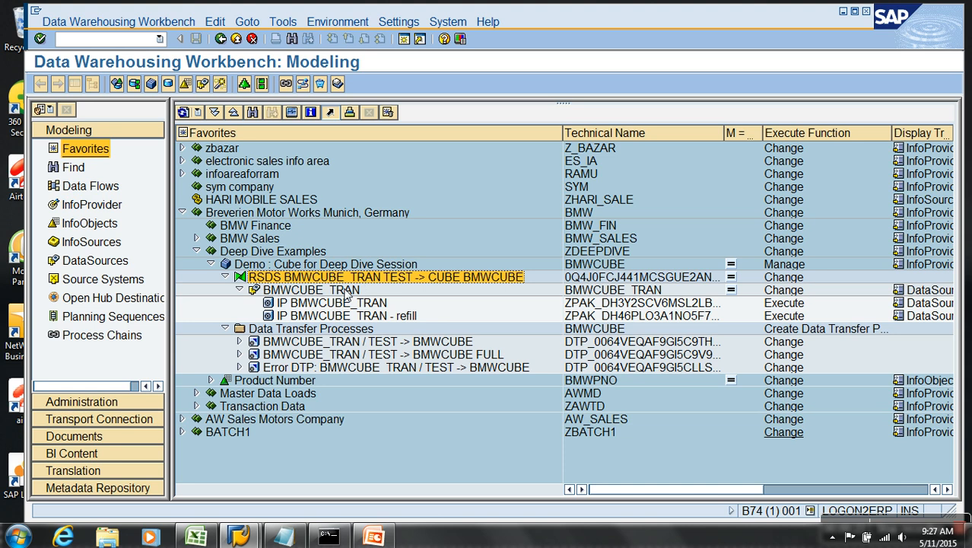
right_click(317, 264)
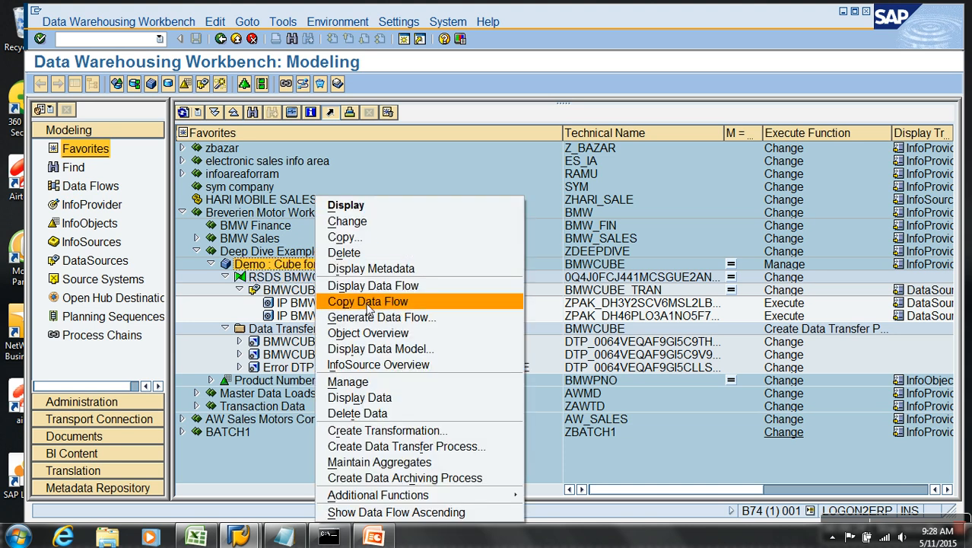
left_click(382, 286)
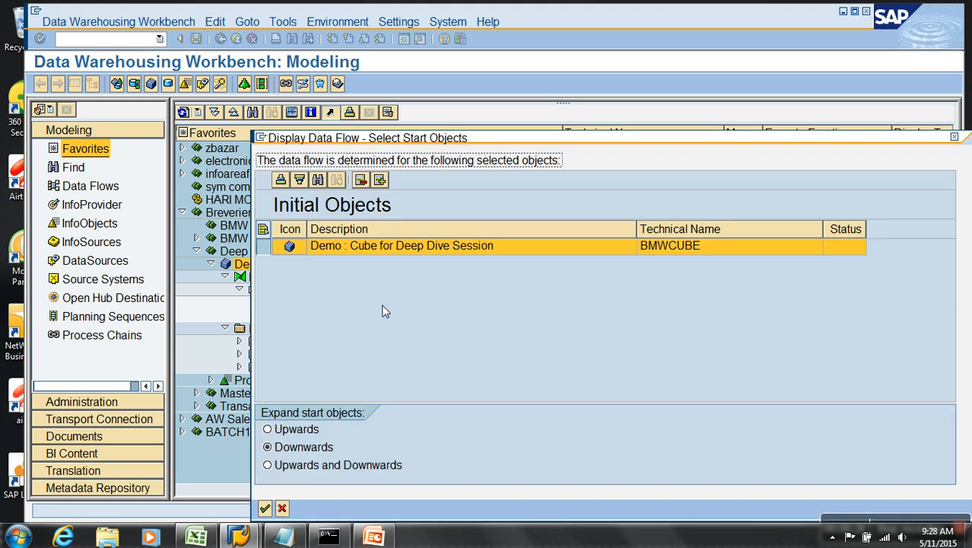
Confirm BMWCUBE as start object, zoom into its flat file → BMWCUBE_TRAN flow, then close it.
key("Return")
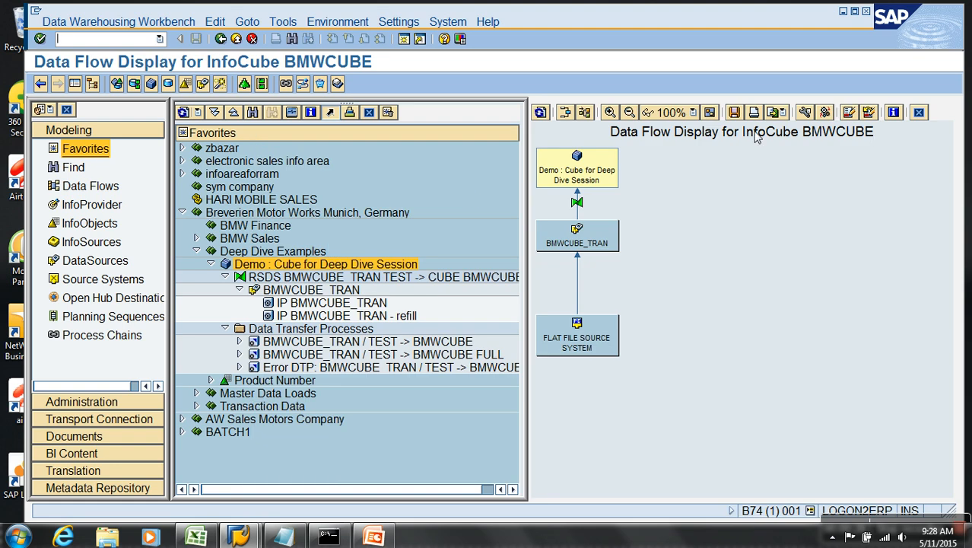
left_click(618, 112)
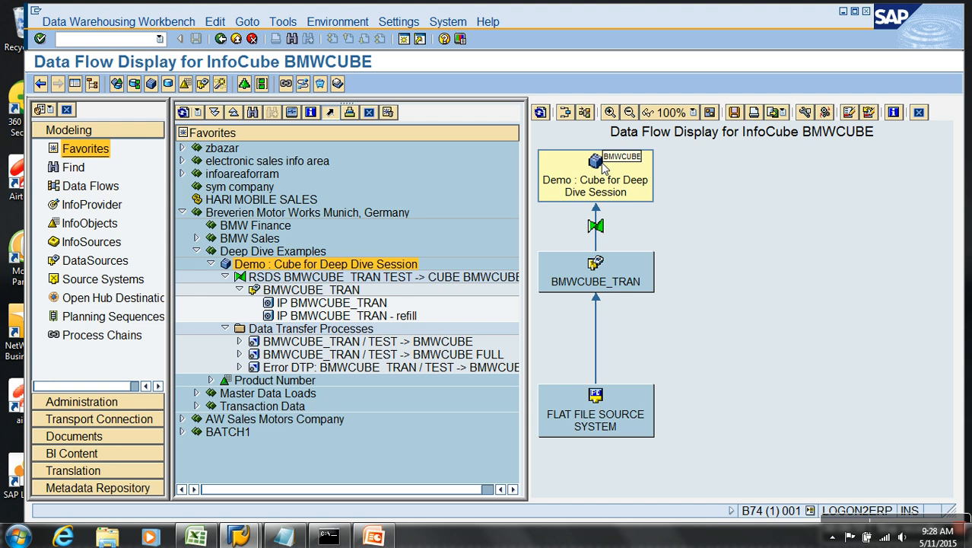
left_click(919, 112)
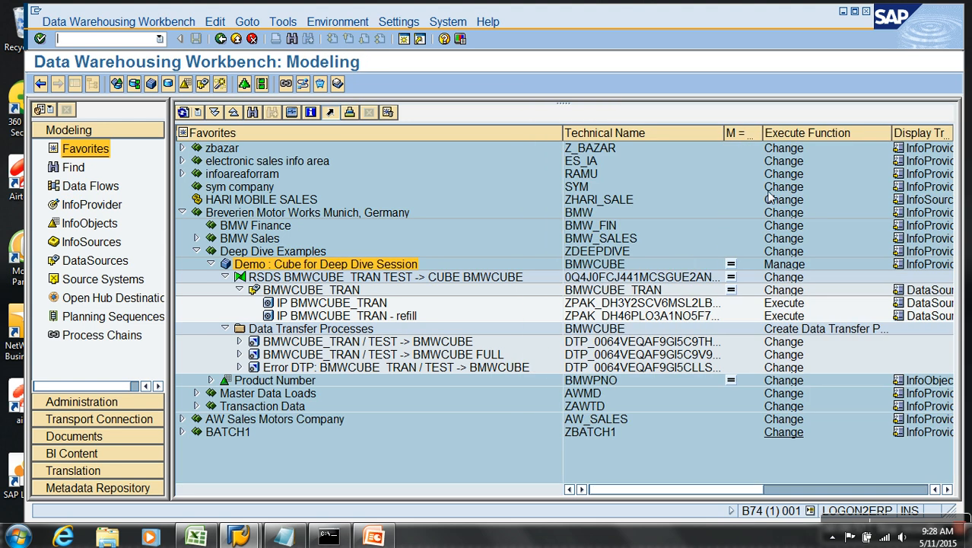
Collapse Deep Dive Examples and Breverien, then expand AW Sales Motors Company's DSO Objects folder.
left_click(197, 251)
left_click(182, 213)
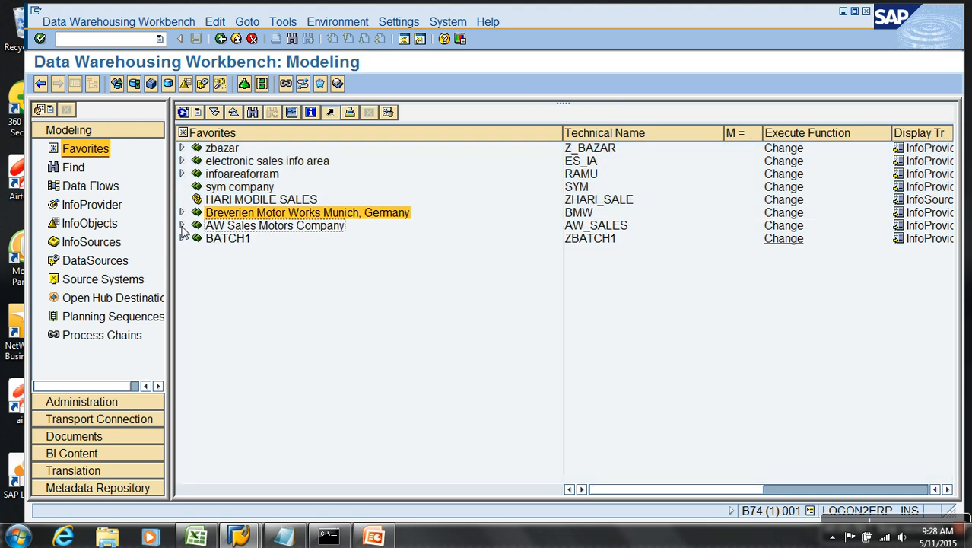
left_click(181, 225)
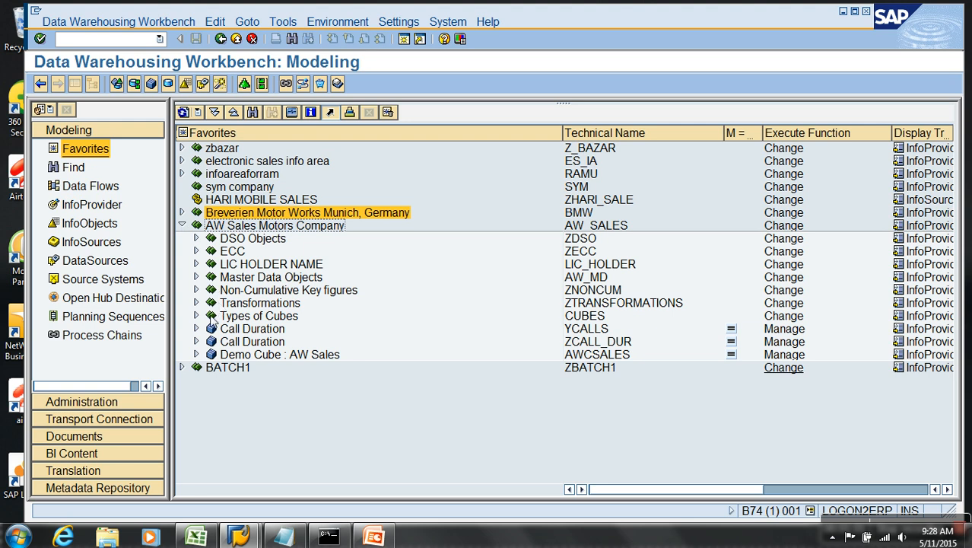
left_click(196, 238)
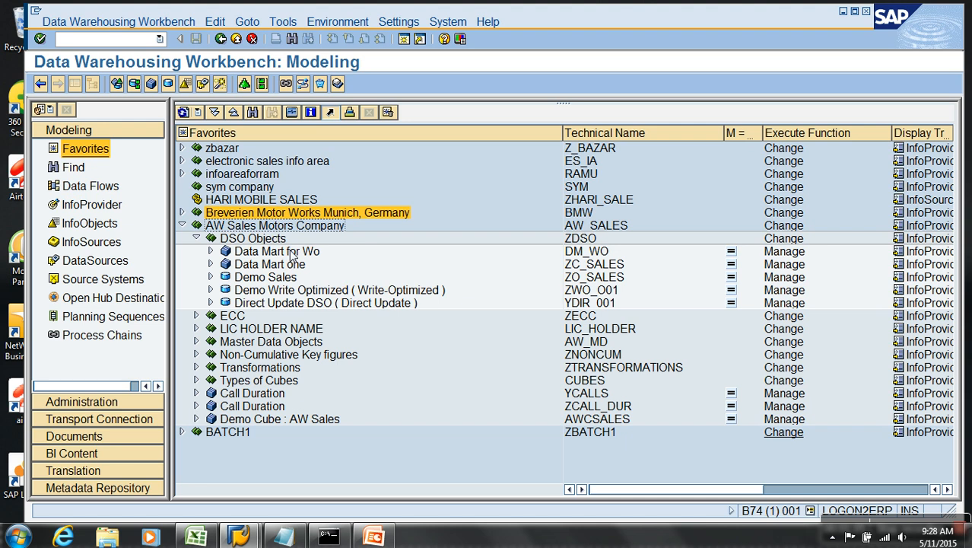
Display the data flow of Data Mart for Wo (DM_WO).
right_click(293, 251)
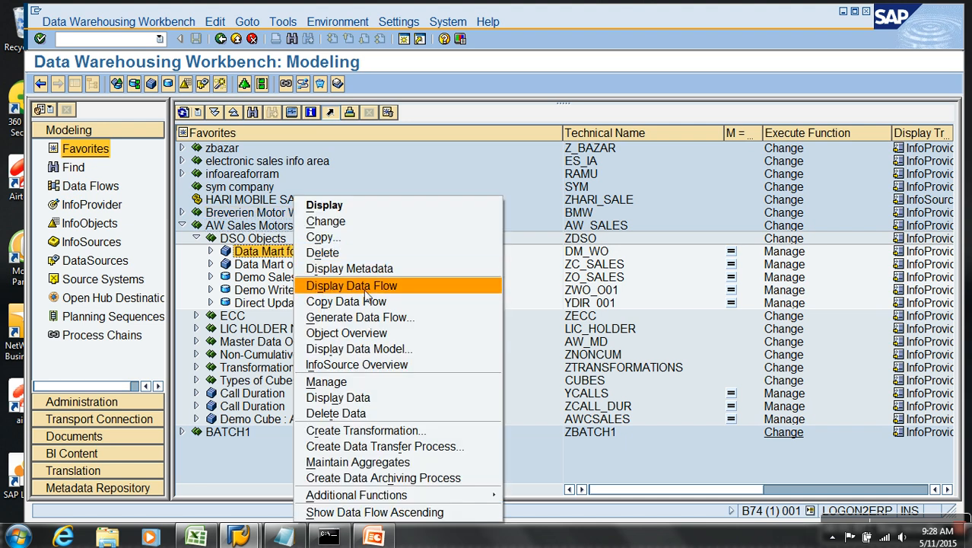
left_click(364, 286)
key("Return")
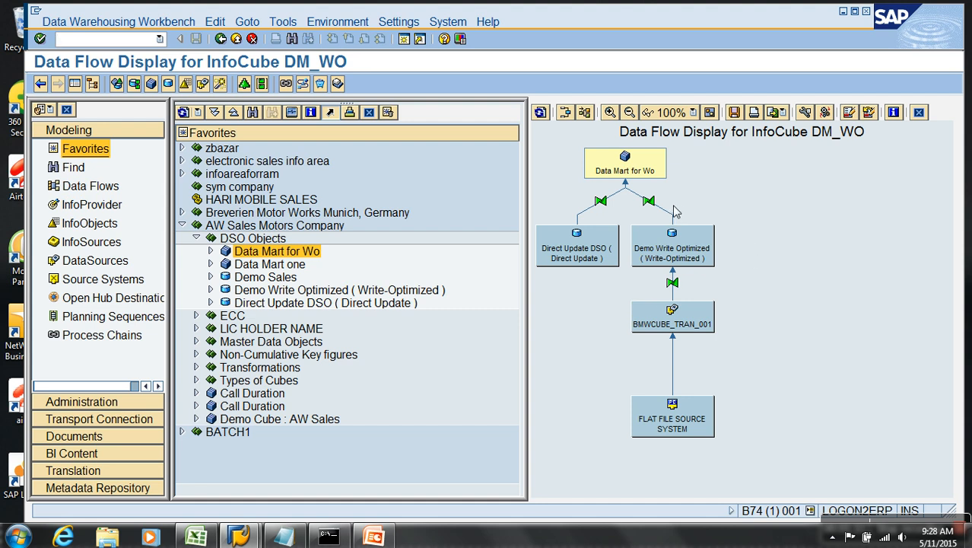
Zoom into the DM_WO flow, close it, expand Breverien Motor Works, and bring up the Transformations workbook.
left_click(610, 113)
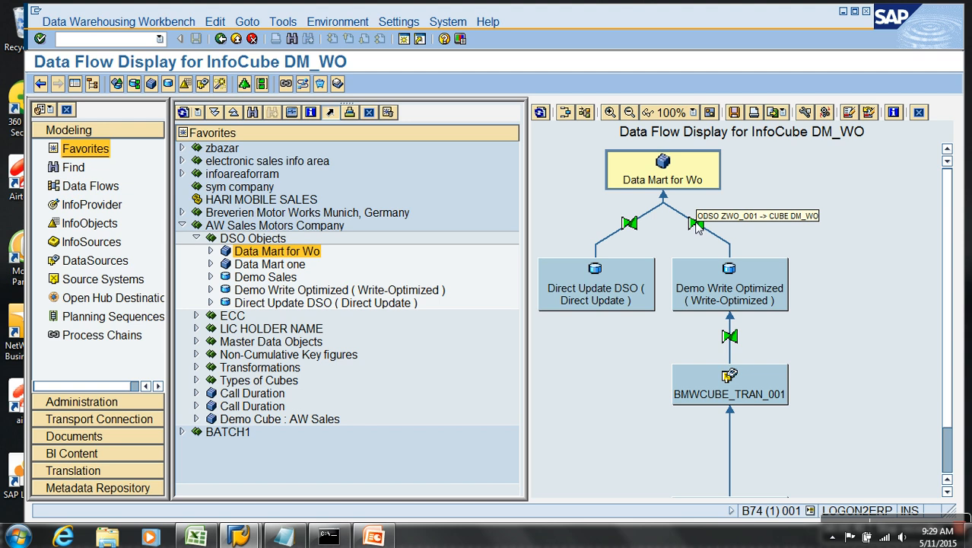
left_click(919, 112)
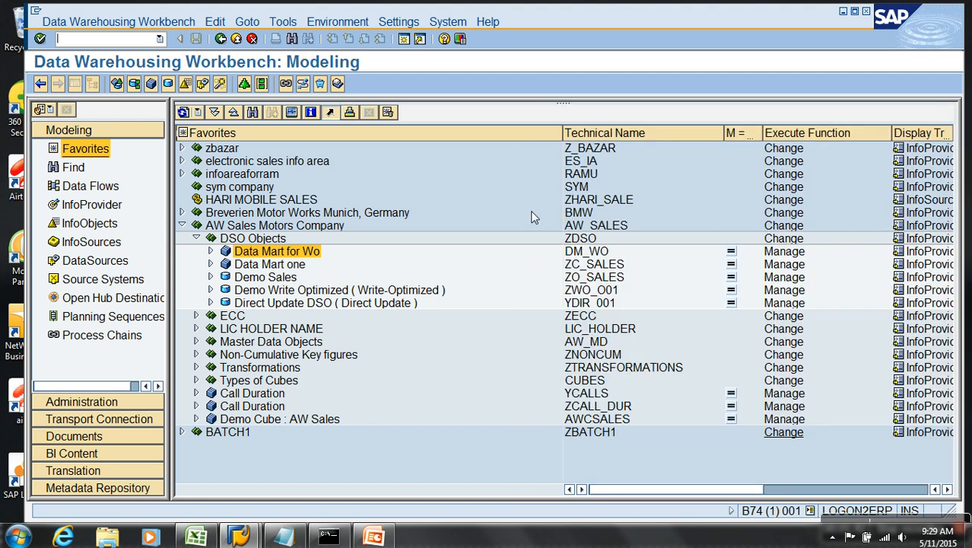
left_click(182, 226)
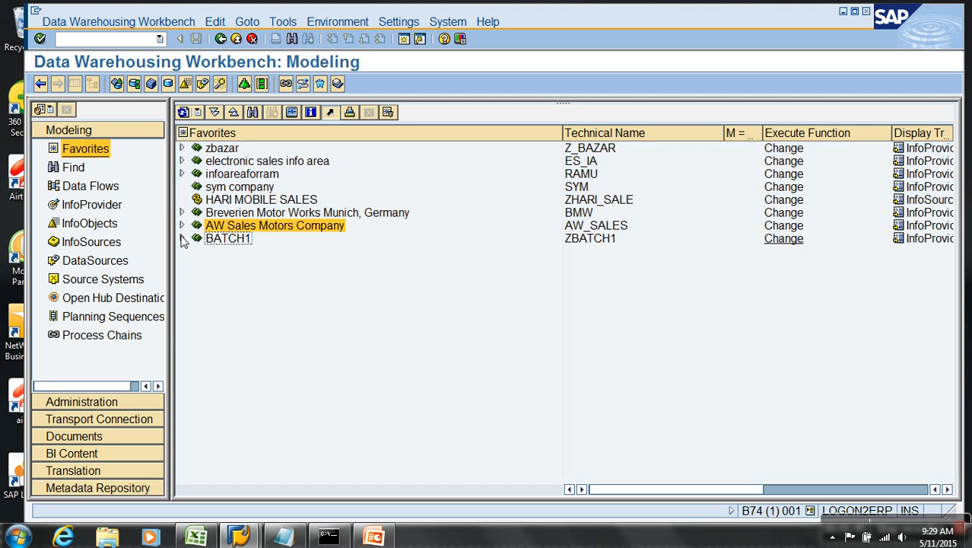
left_click(181, 213)
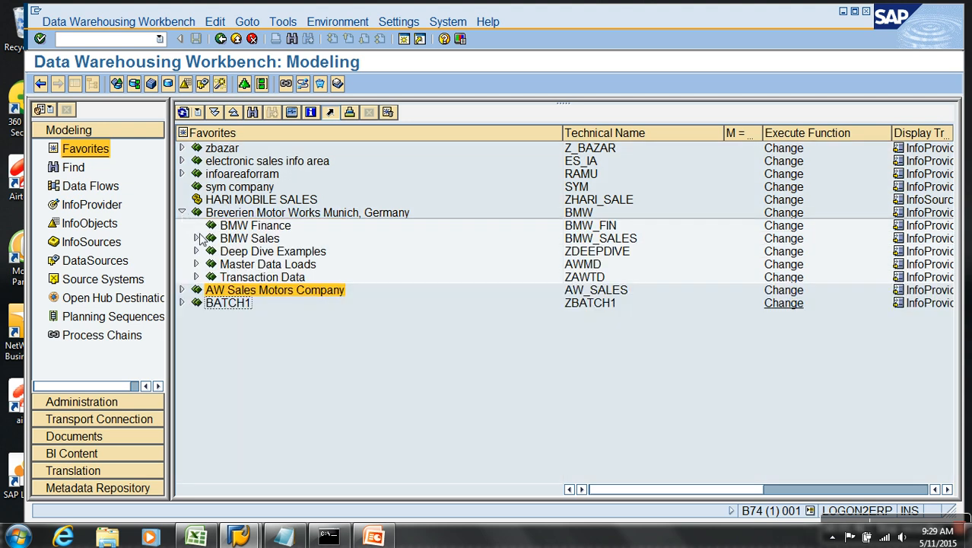
left_click(194, 538)
left_click(87, 213)
Select the first Transformations note in B5:G6, then minimize Excel back to SAP.
left_click_drag(123, 215, 318, 223)
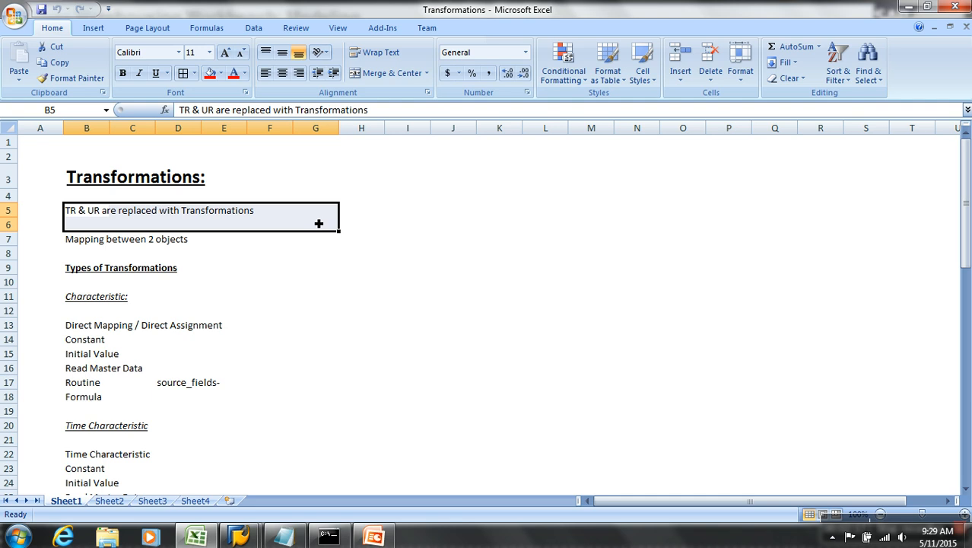
left_click(908, 7)
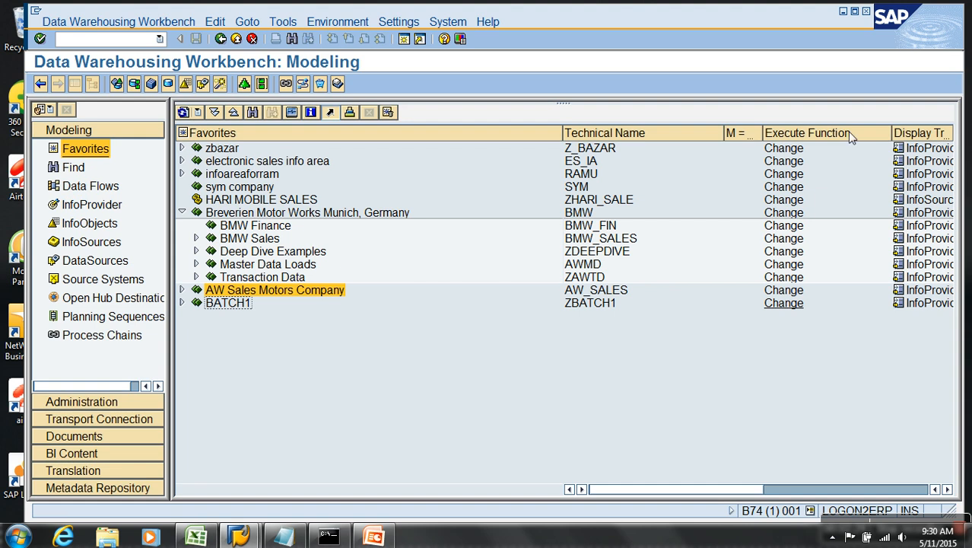
Open the RSDS BMWCUBE_TRAN TEST -> CUBE BMWCUBE transformation with the side panels hidden.
left_click(197, 252)
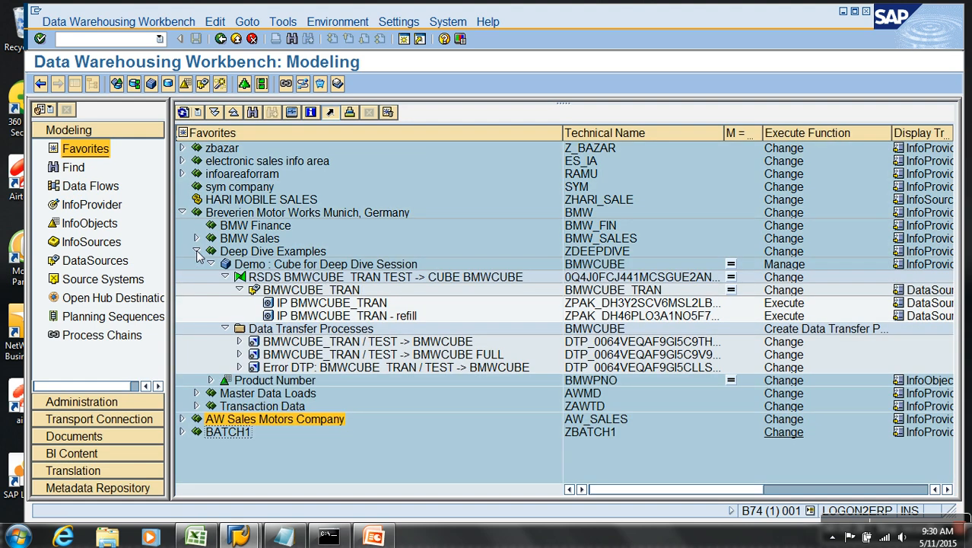
double_click(318, 278)
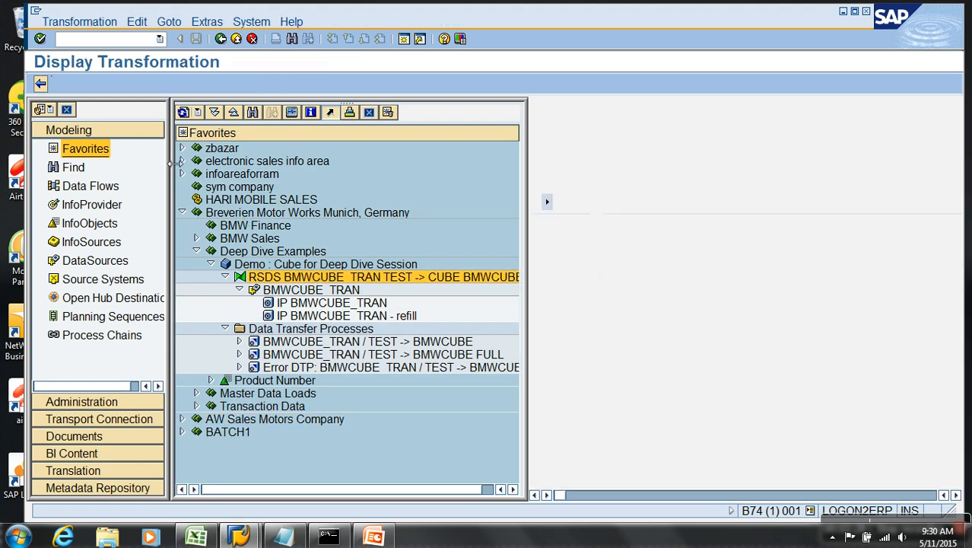
left_click(73, 85)
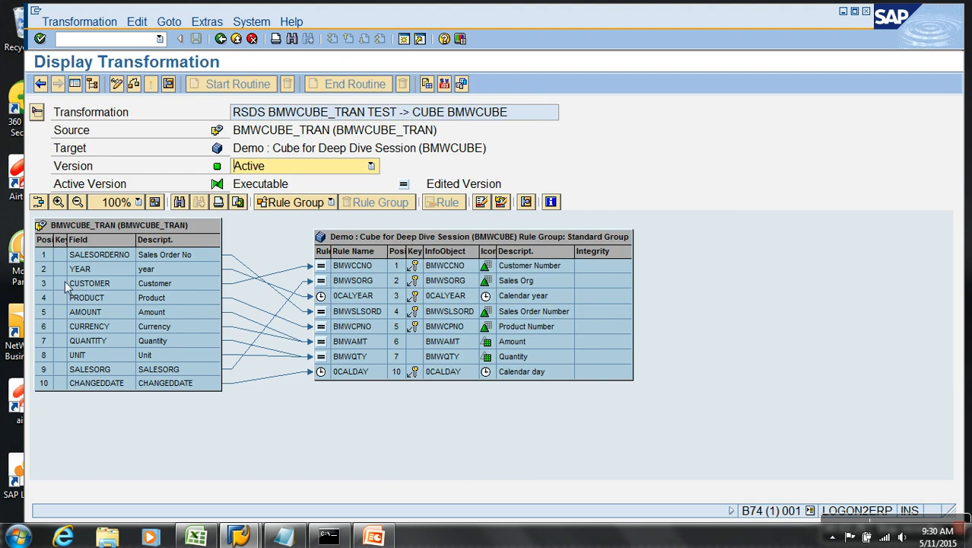
Walk through source fields SALESORDERNO, YEAR, AMOUNT, QUANTITY and the CUSTOMER to BMWCCNO rule.
left_click(82, 255)
left_click(82, 269)
left_click(82, 313)
left_click(86, 341)
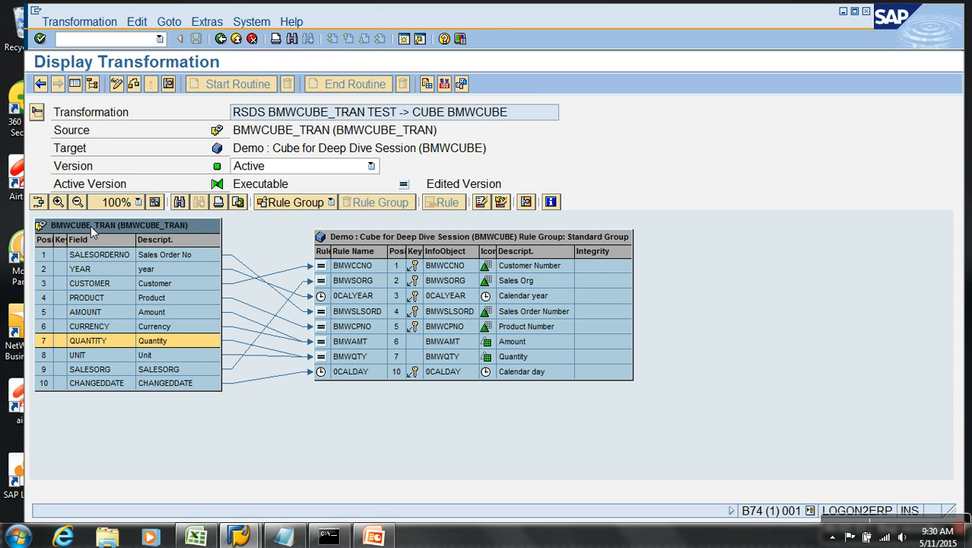
left_click(430, 241)
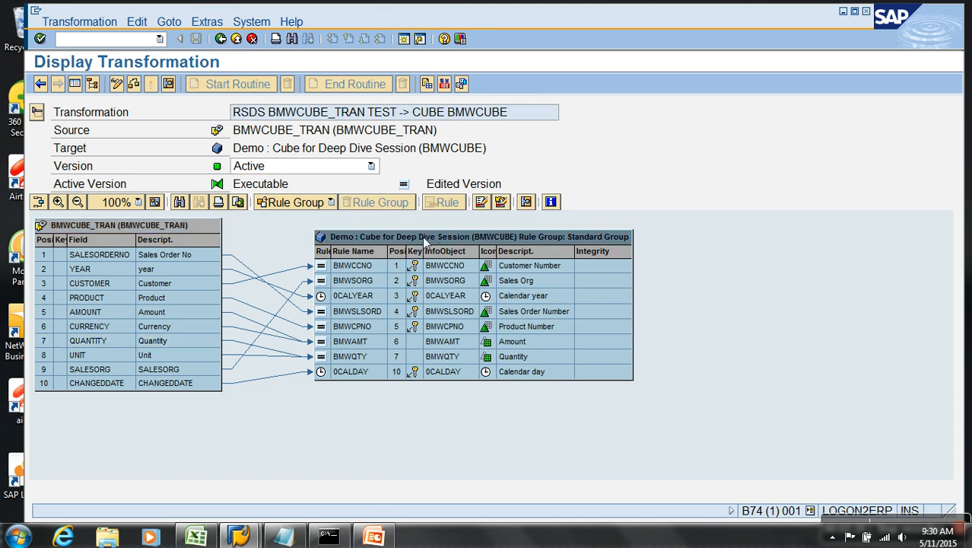
left_click(292, 268)
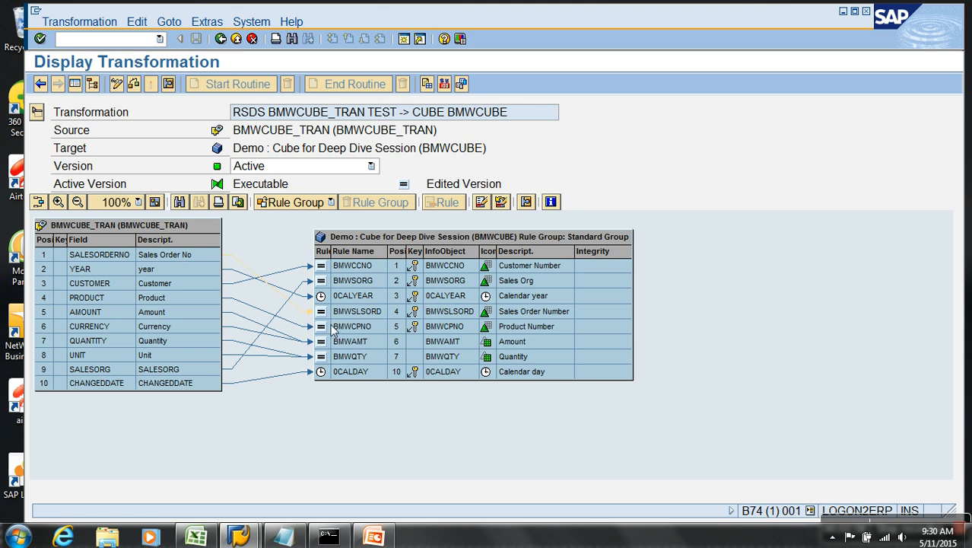
left_click(153, 257)
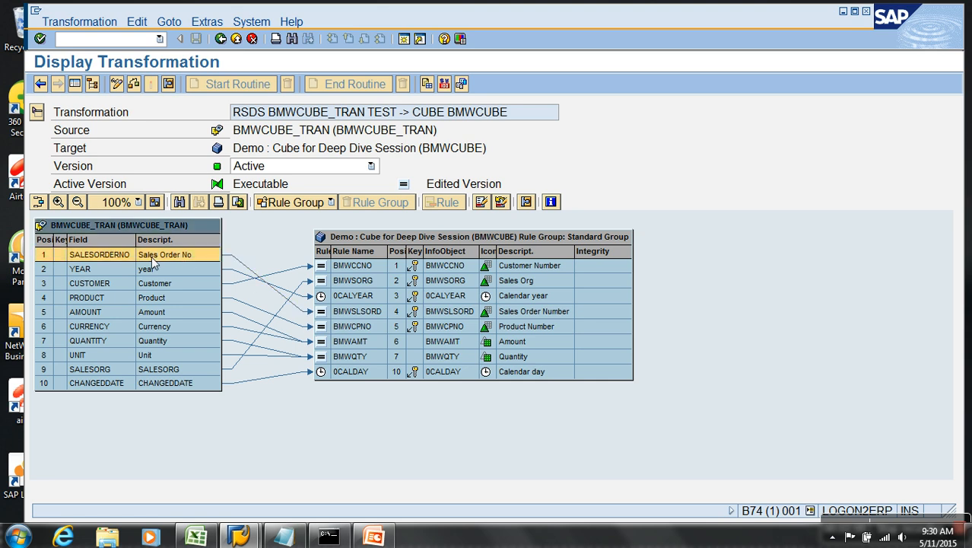
left_click(355, 314)
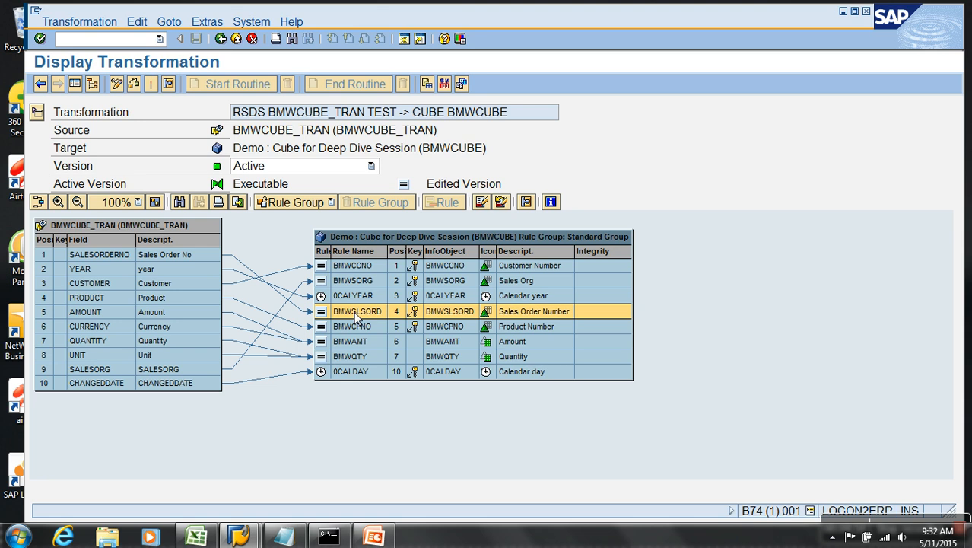
left_click(212, 255)
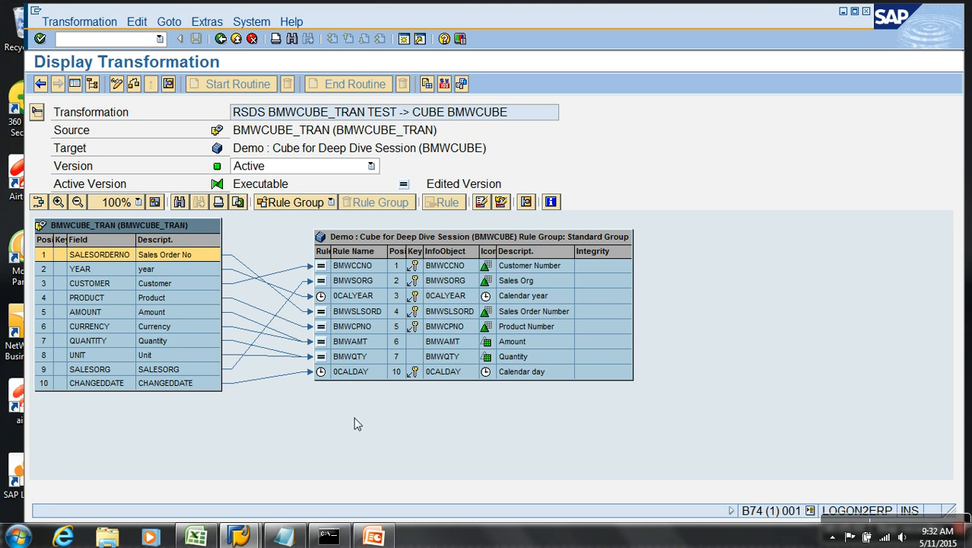
left_click(352, 266)
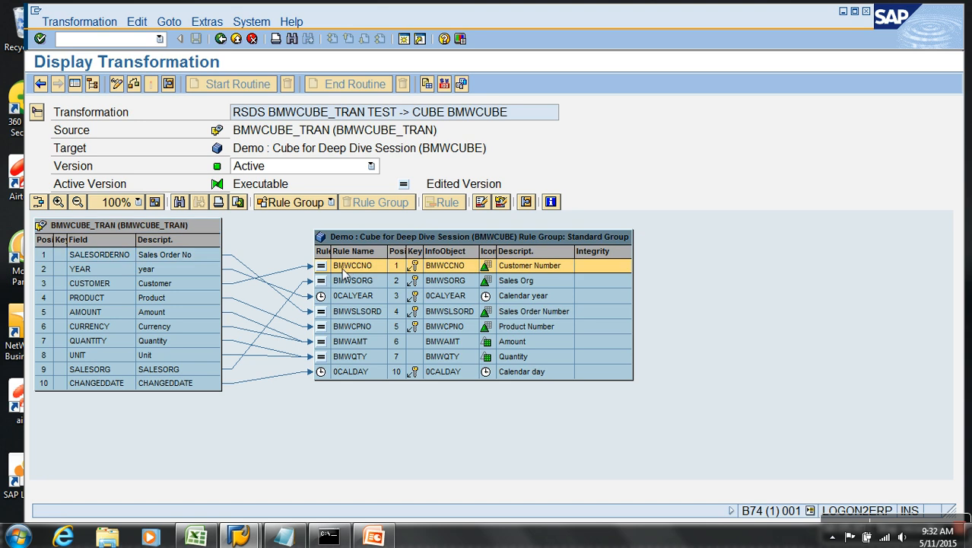
right_click(343, 273)
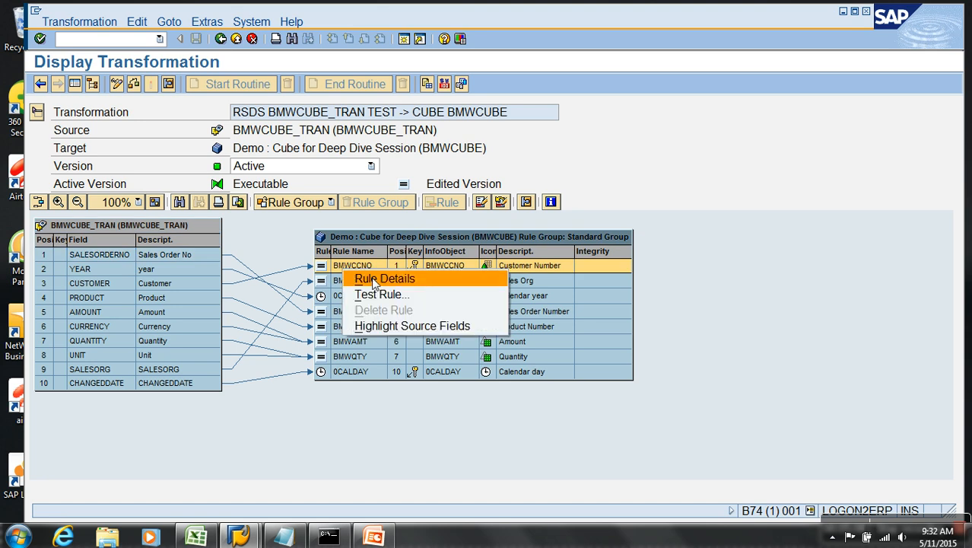
left_click(373, 280)
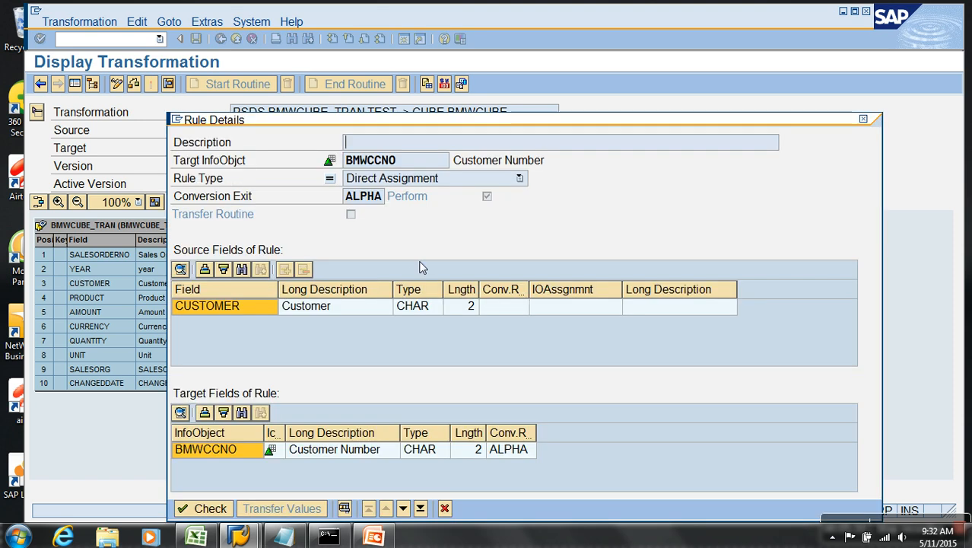
left_click(444, 508)
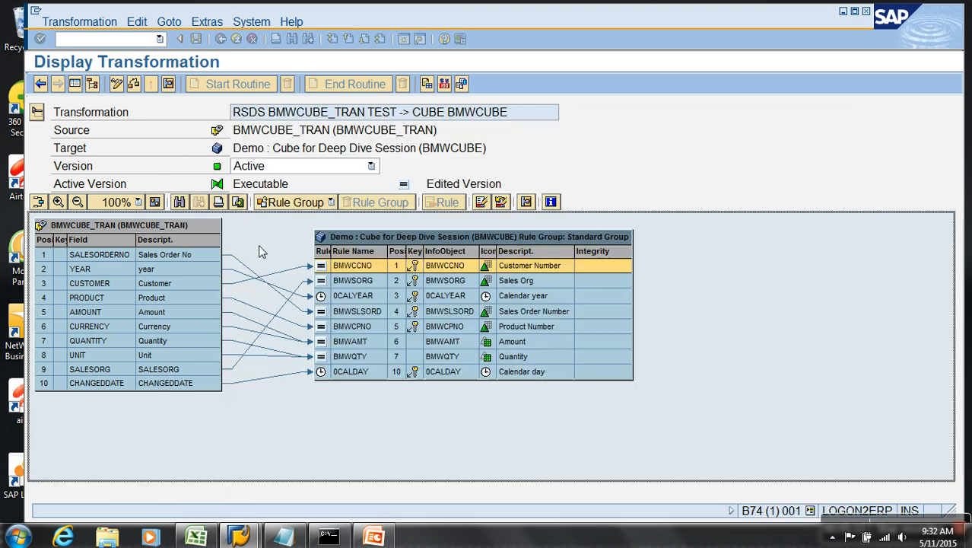
left_click(117, 84)
Open the BMWCCNO rule details, review the rule types, and keep Direct Assignment unchanged.
right_click(366, 269)
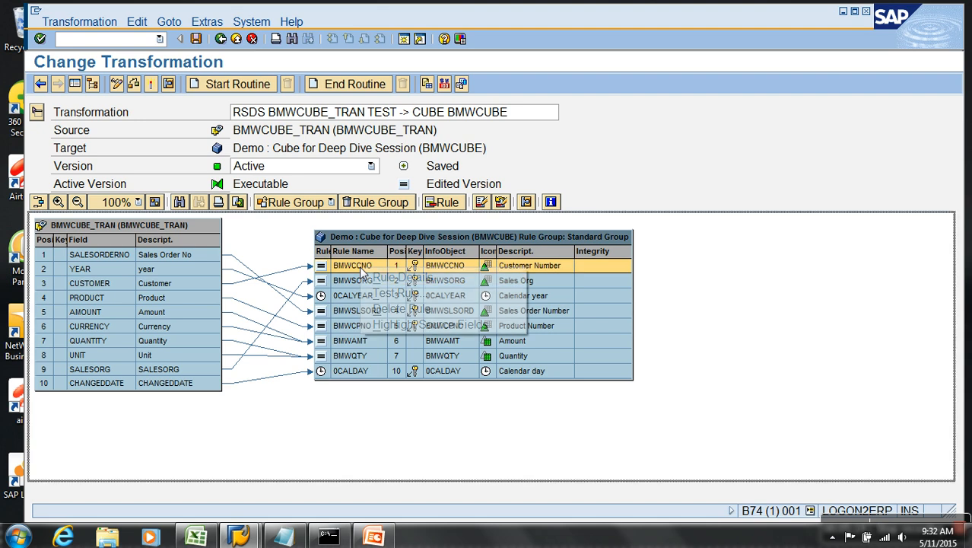
left_click(389, 279)
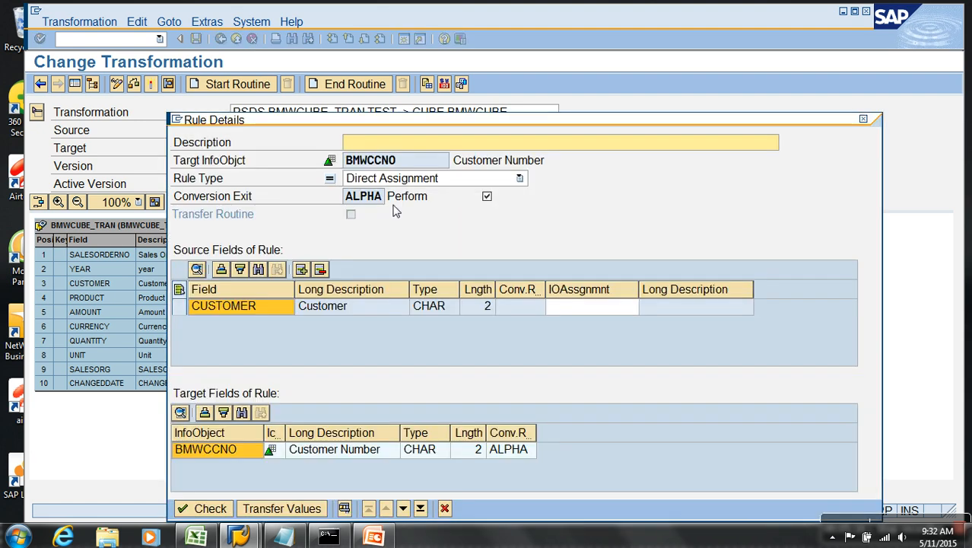
left_click(236, 185)
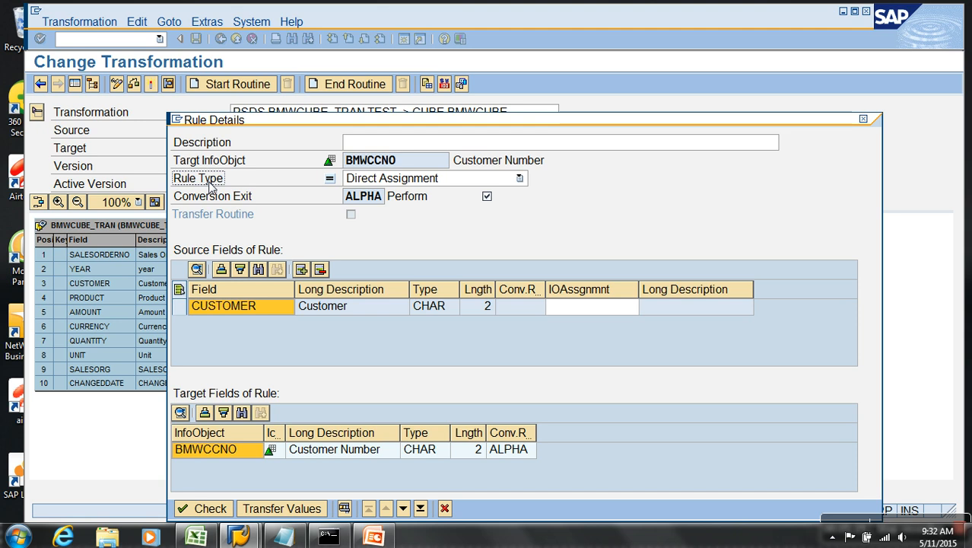
left_click(401, 186)
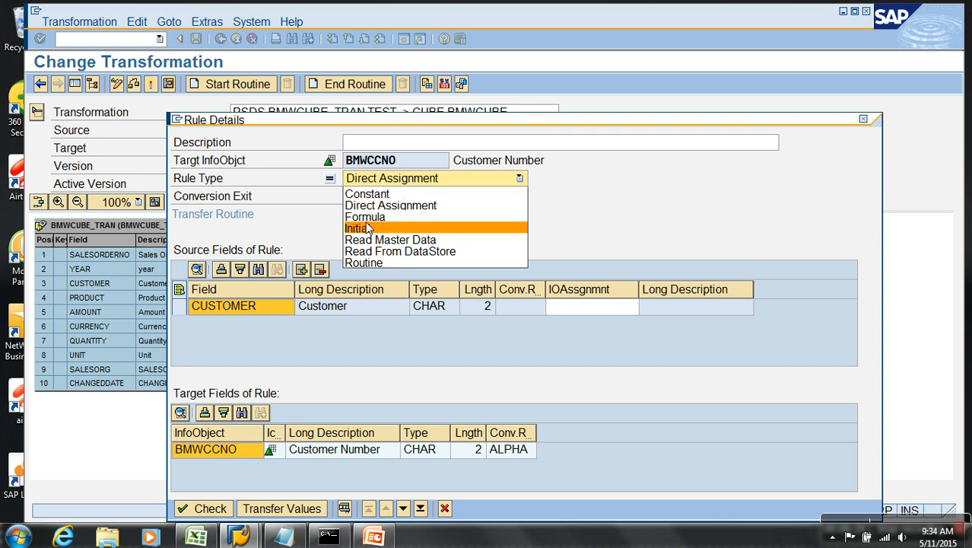
left_click(445, 513)
left_click(445, 509)
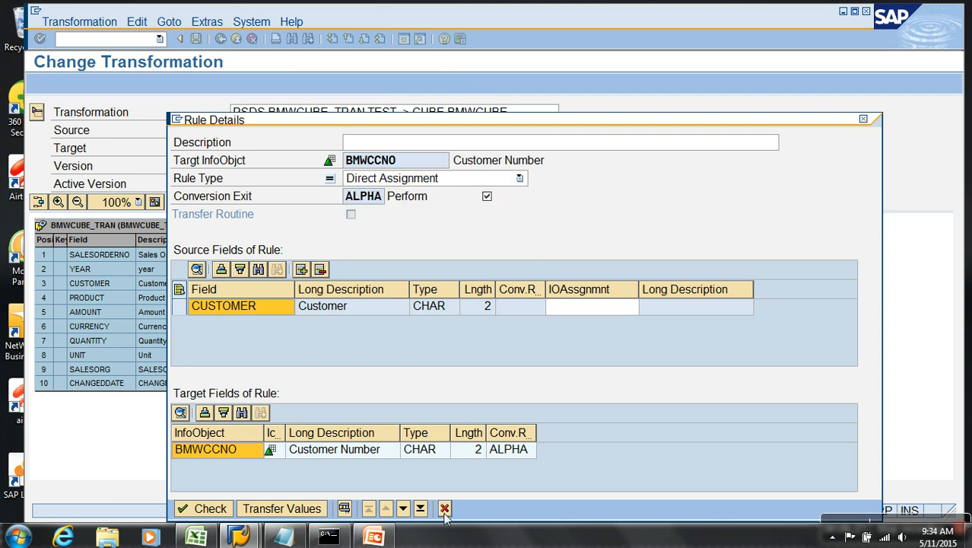
left_click(365, 264)
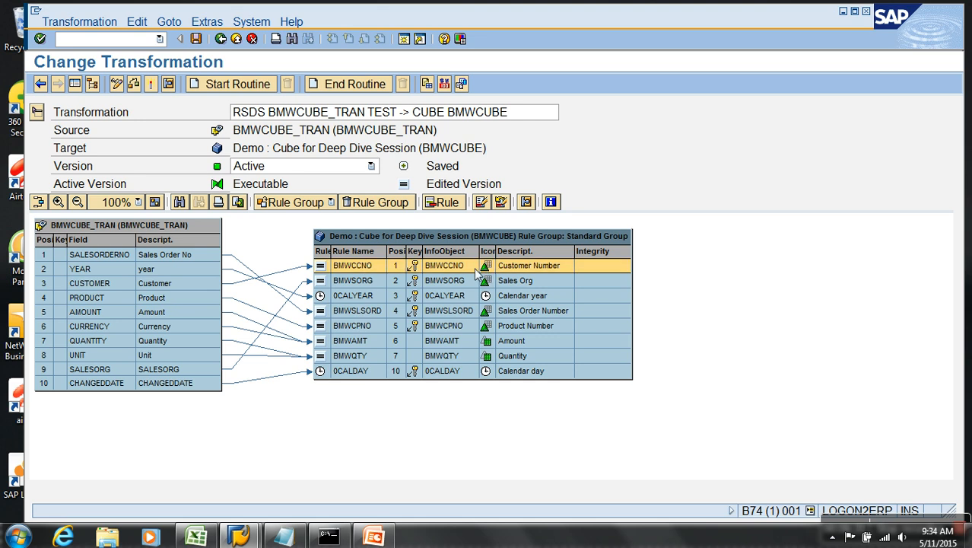
right_click(368, 343)
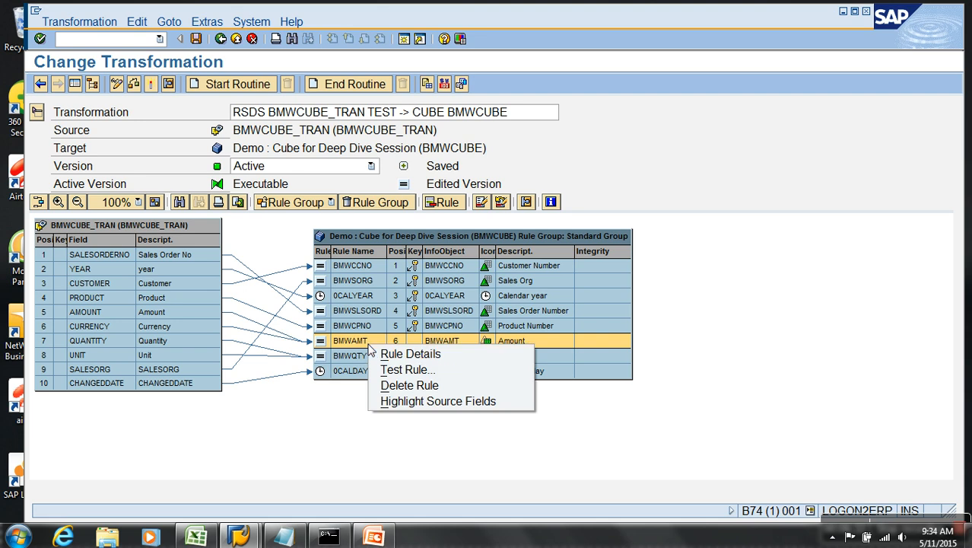
left_click(408, 356)
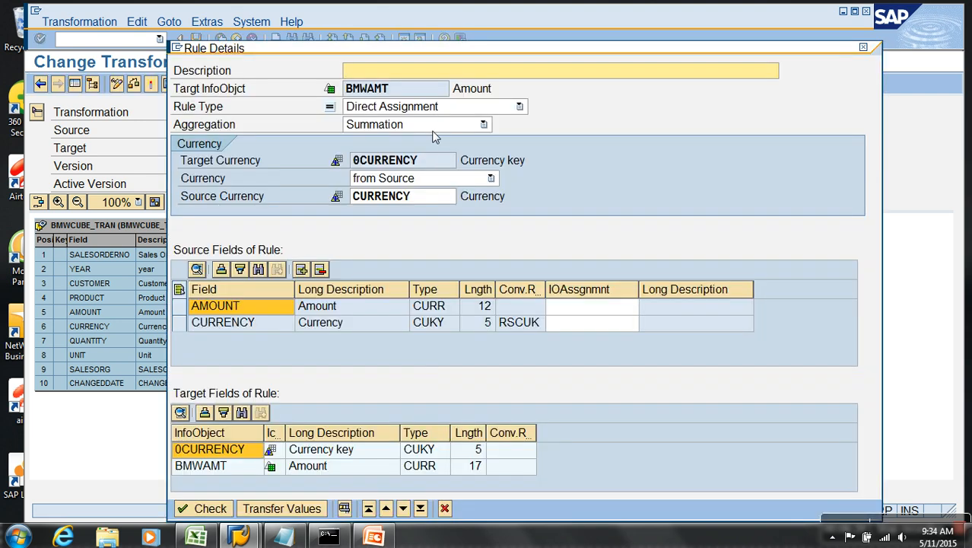
left_click(443, 107)
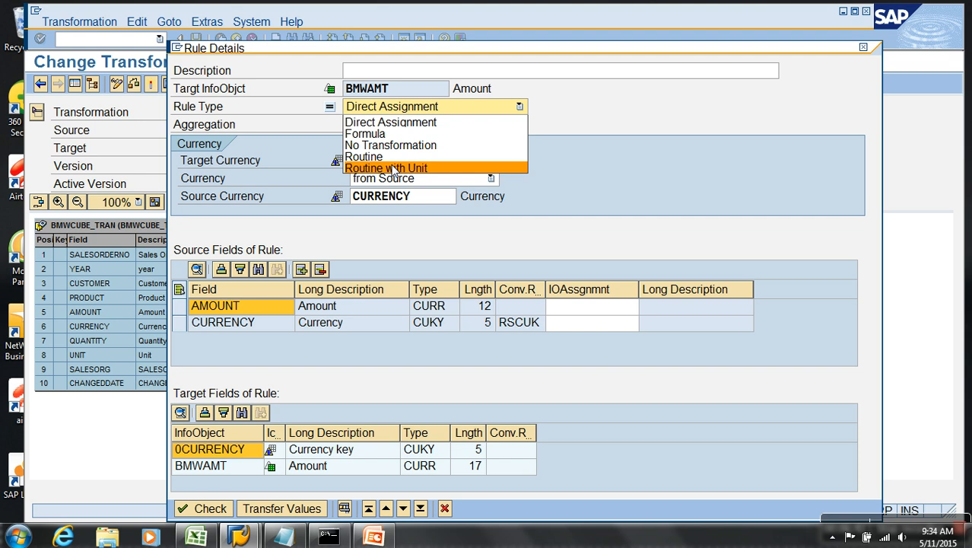
key("Escape")
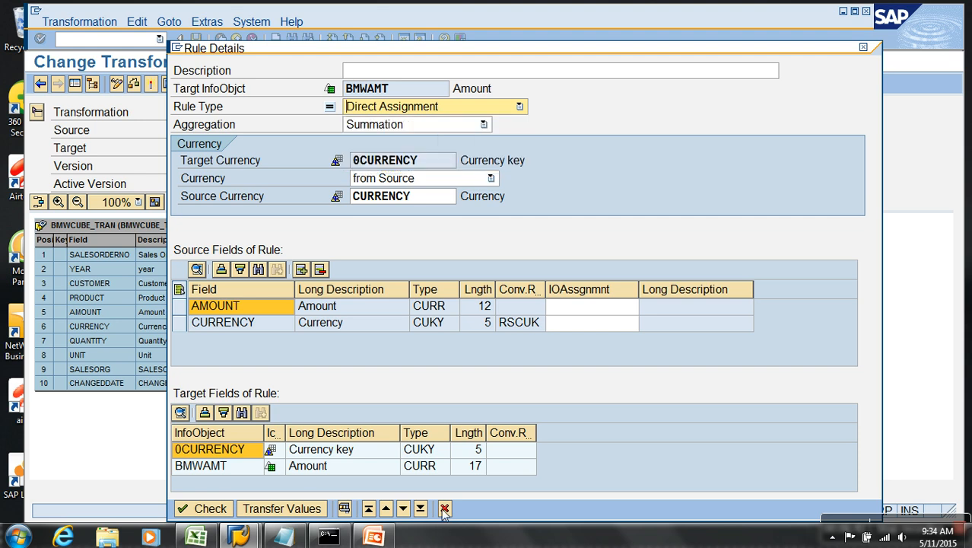
left_click(445, 508)
right_click(372, 372)
left_click(600, 421)
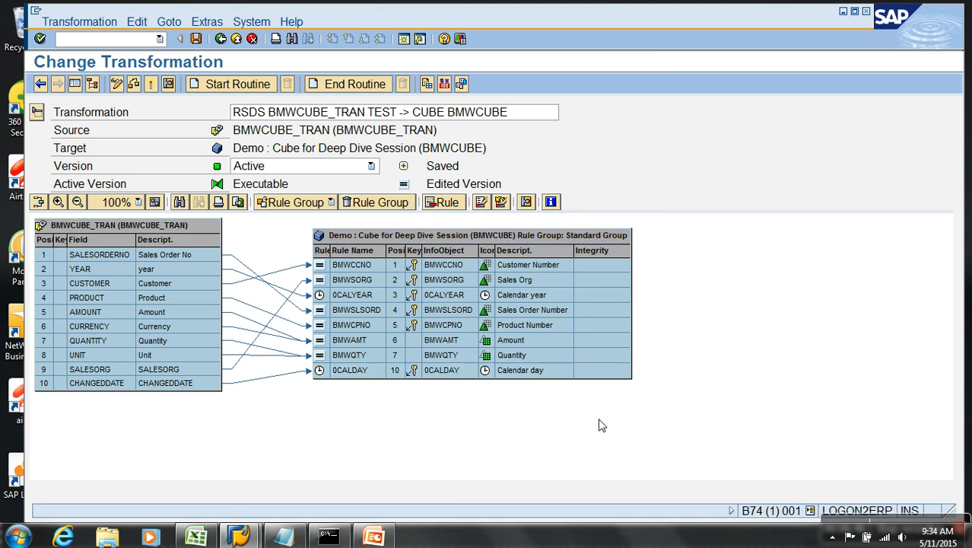
right_click(479, 370)
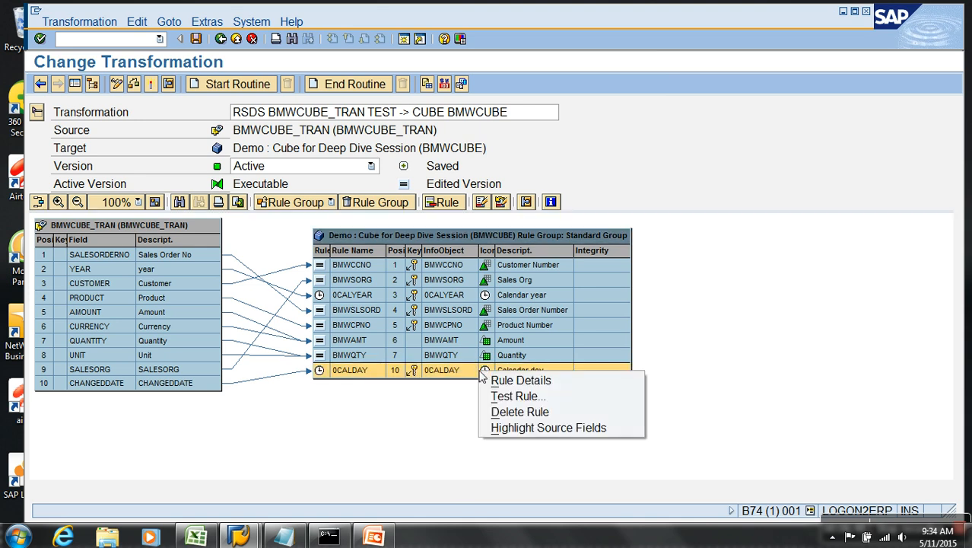
left_click(508, 382)
left_click(491, 196)
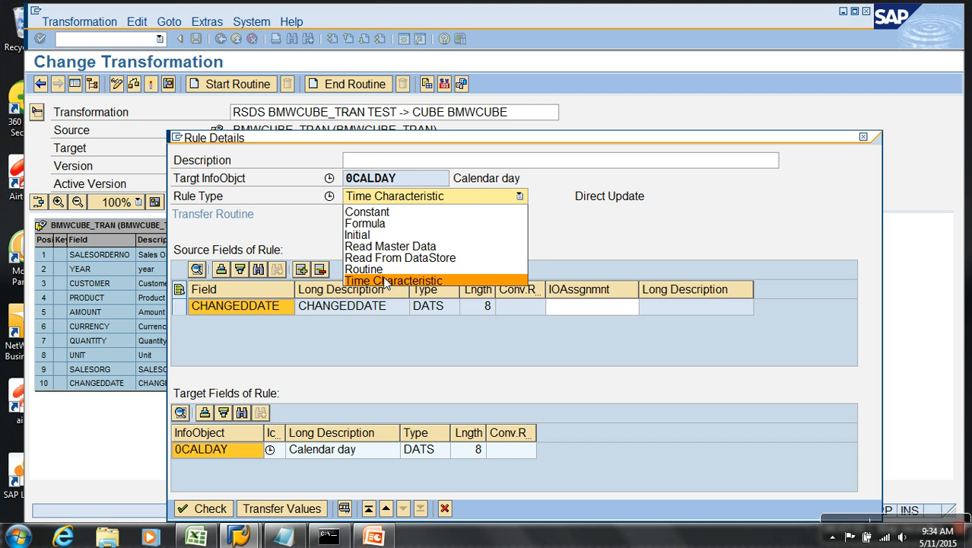
left_click(695, 243)
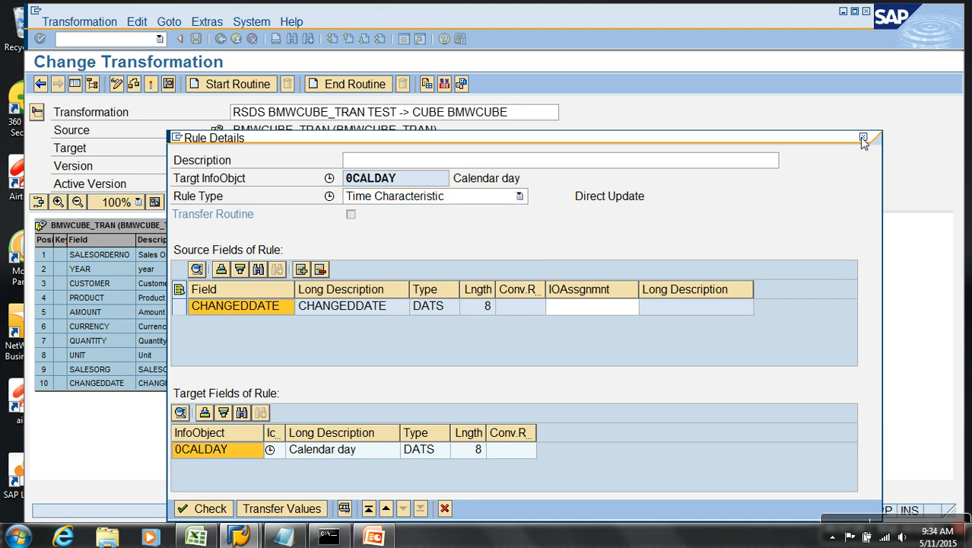
left_click(862, 139)
left_click(373, 341)
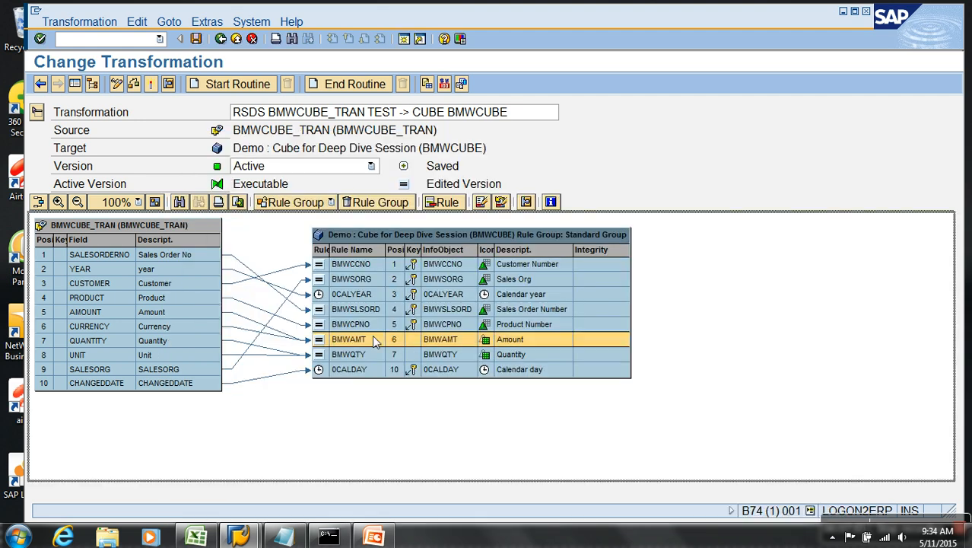
Review the BMWAMT rule details, keeping 0CURRENCY taken from source, then switch to the Transformations deck.
right_click(374, 341)
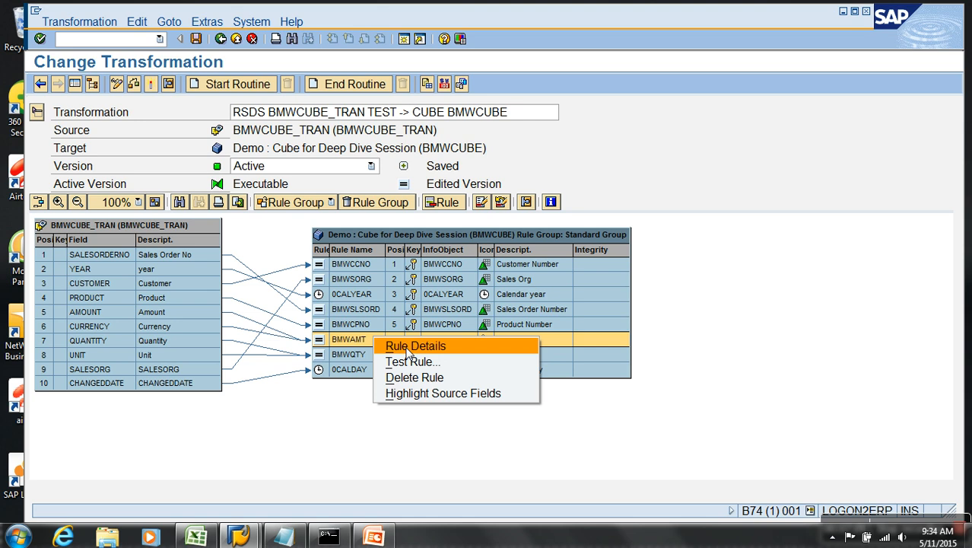
left_click(408, 347)
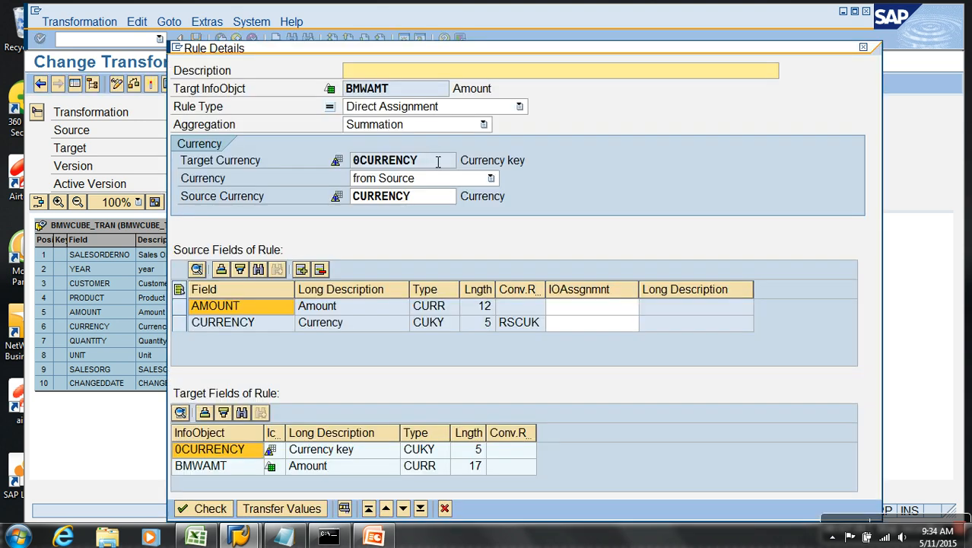
left_click_drag(438, 160, 329, 162)
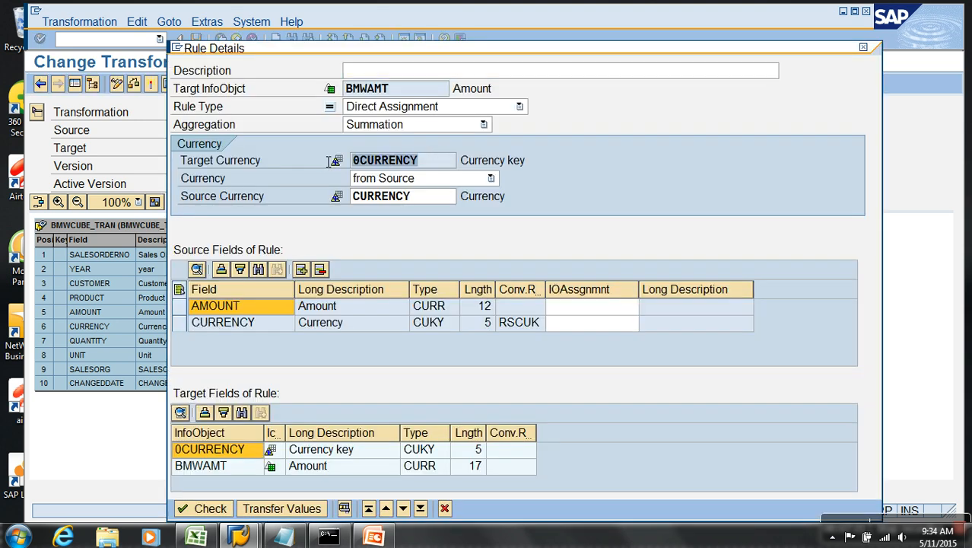
left_click(423, 183)
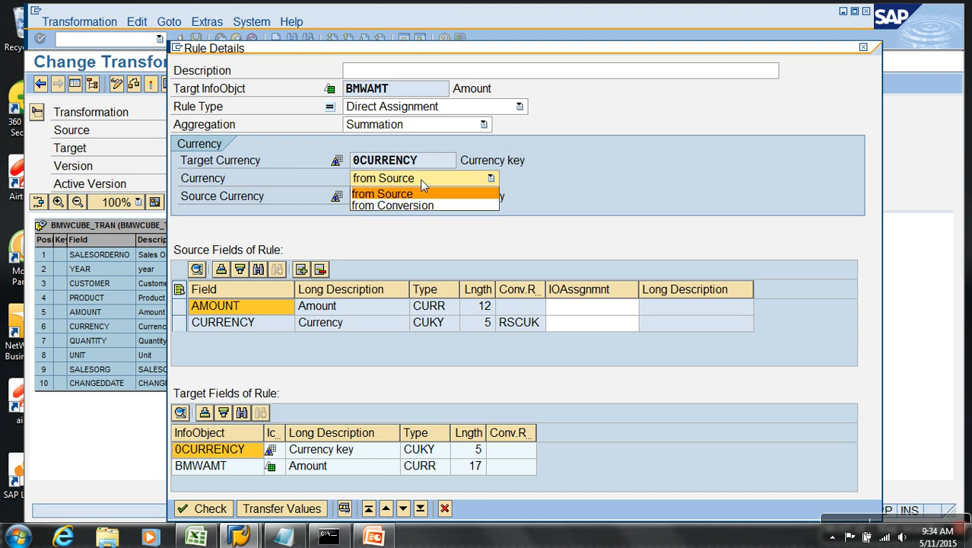
left_click(692, 143)
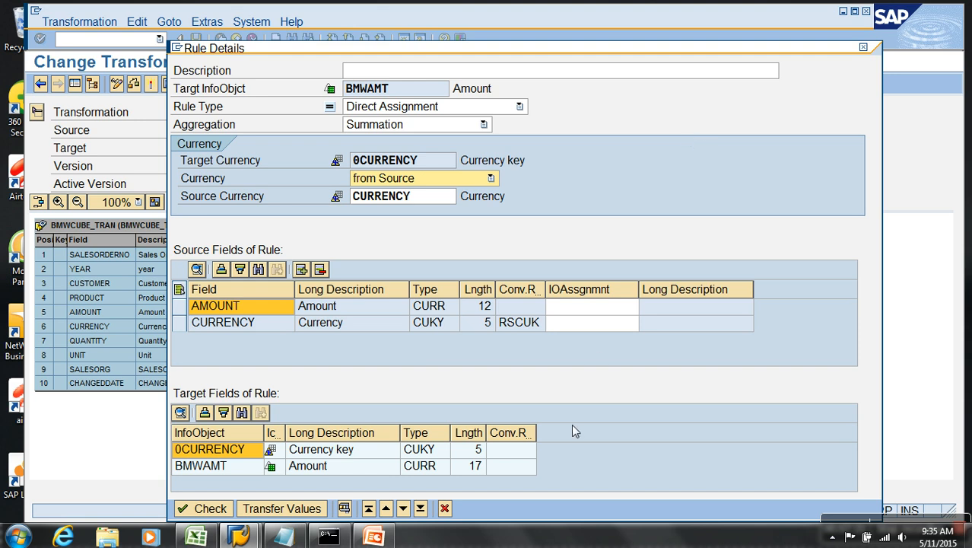
left_click(444, 508)
left_click(375, 537)
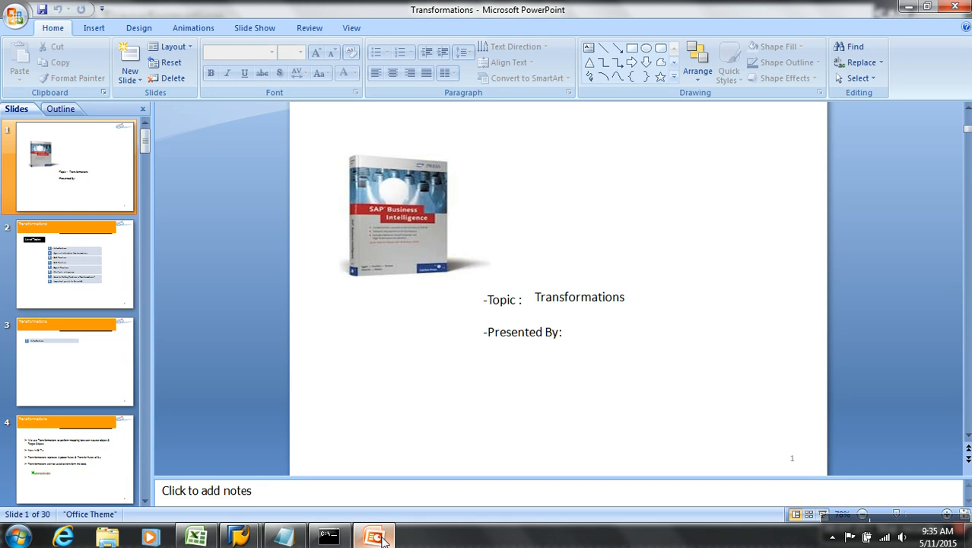
Run the Transformations slide show and advance to slide 4, explaining what transformations do.
left_click(822, 515)
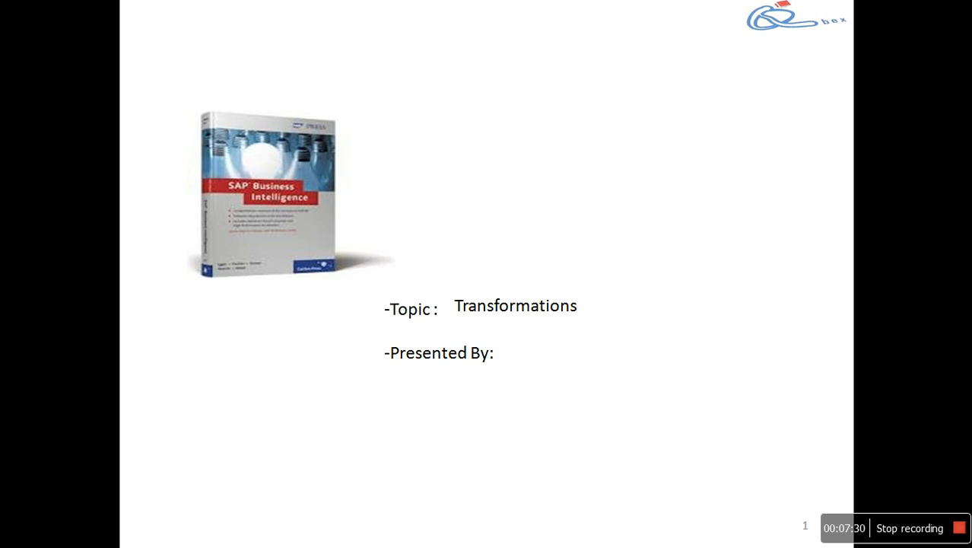
key("Right")
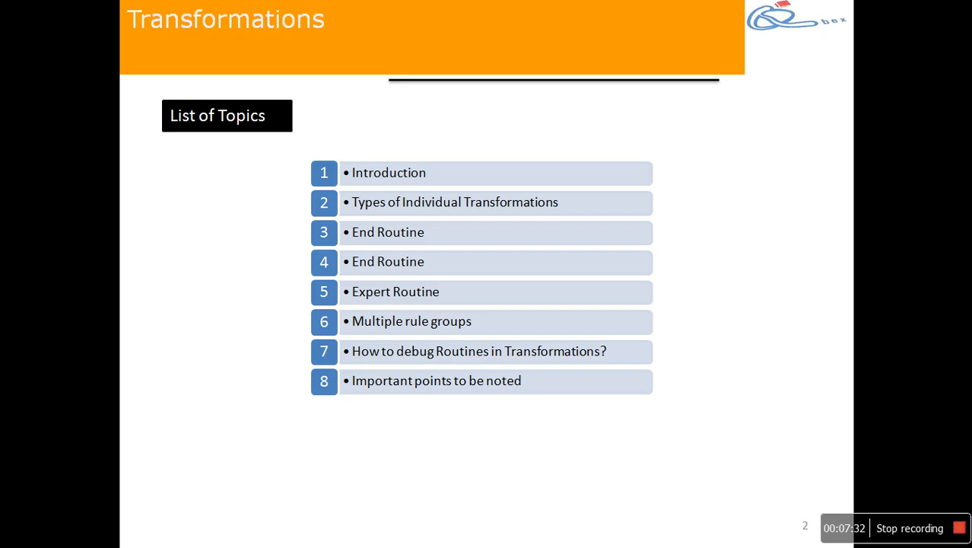
key("Right")
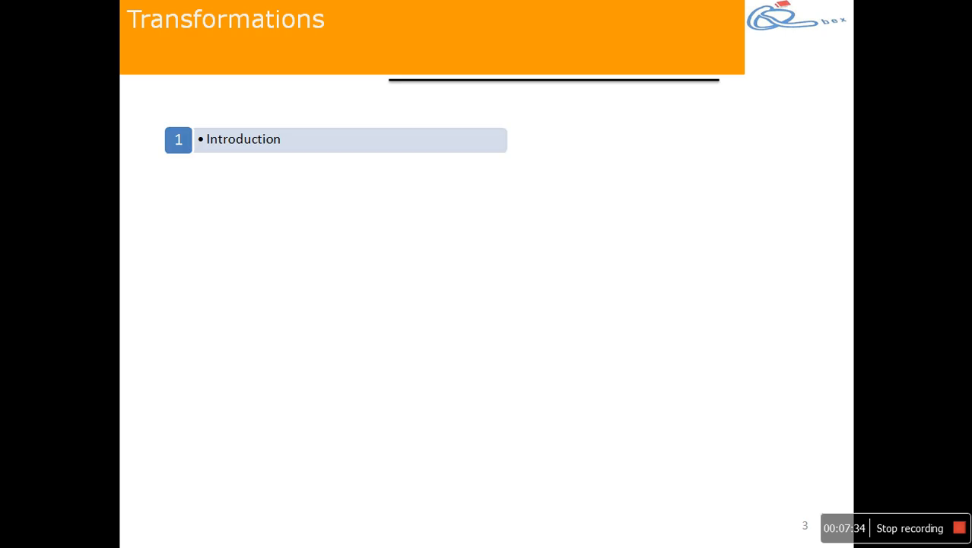
key("Right")
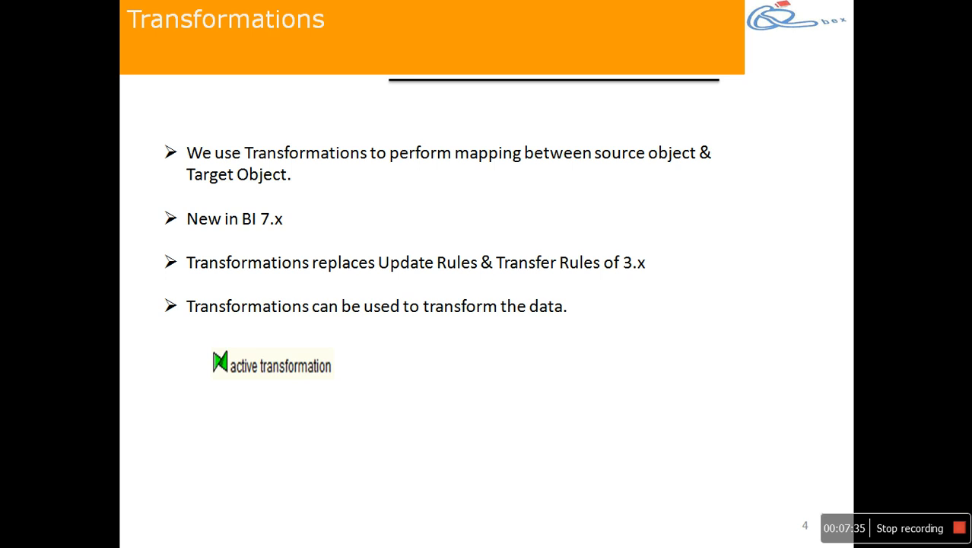
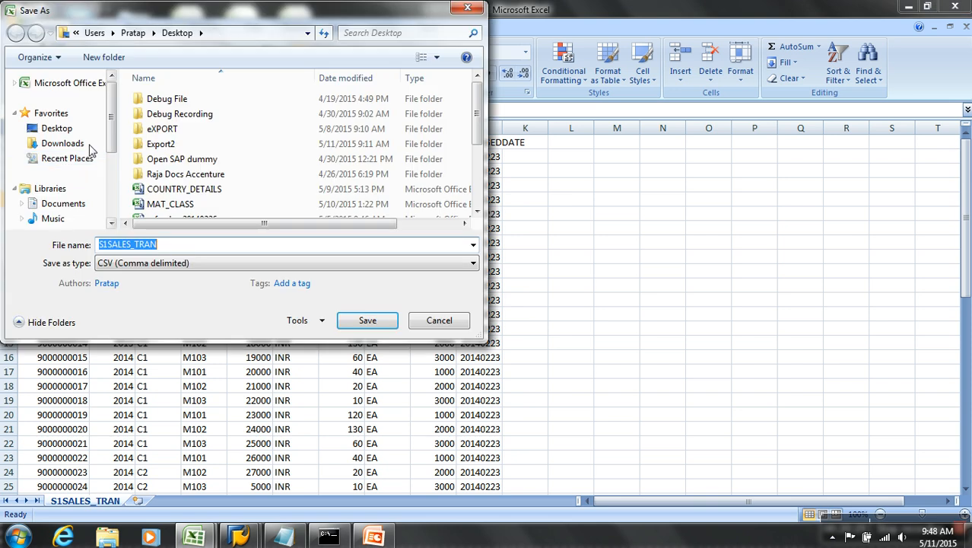
Save the sheet to the Desktop as Transform_sample_data.csv, keeping the CSV format.
left_click(56, 128)
double_click(174, 256)
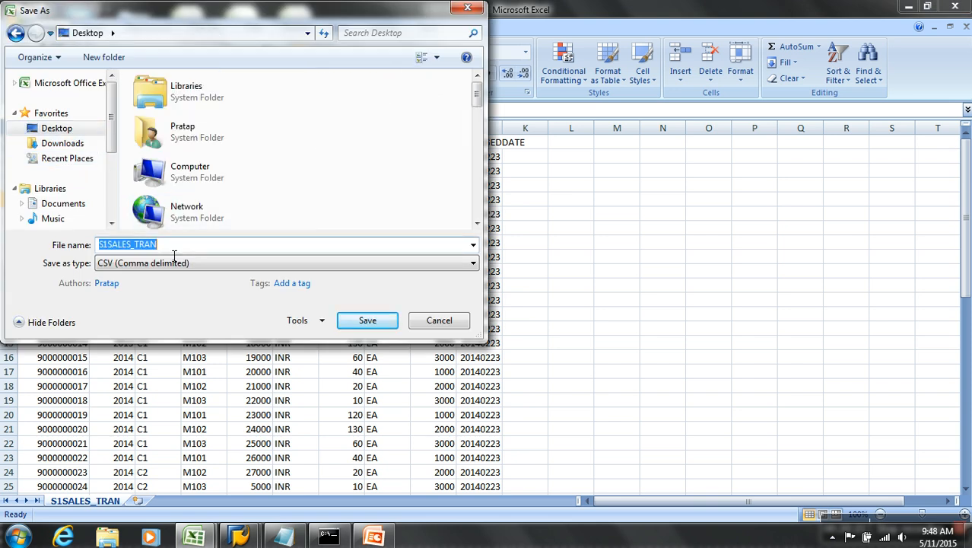
type("Transform_sample")
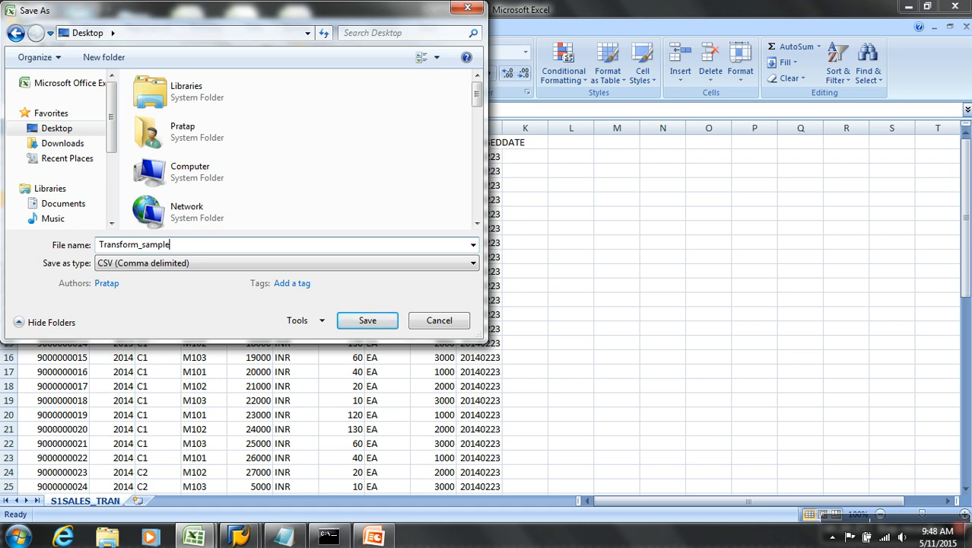
type("_data")
left_click(369, 323)
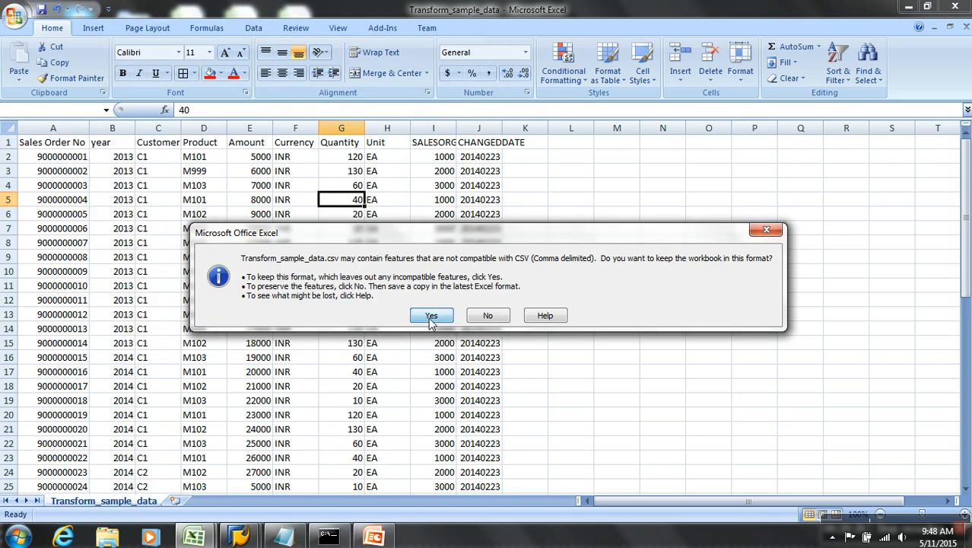
left_click(430, 322)
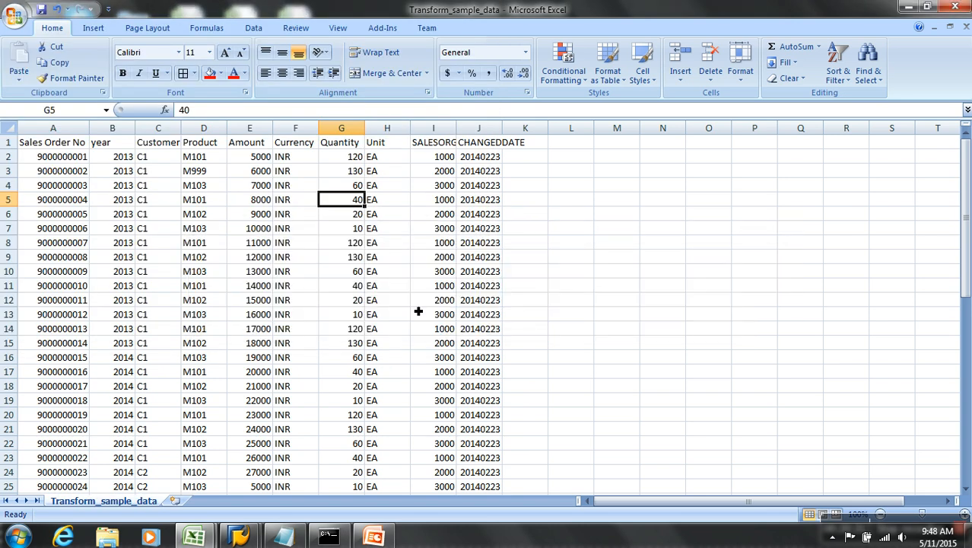
left_click(159, 158)
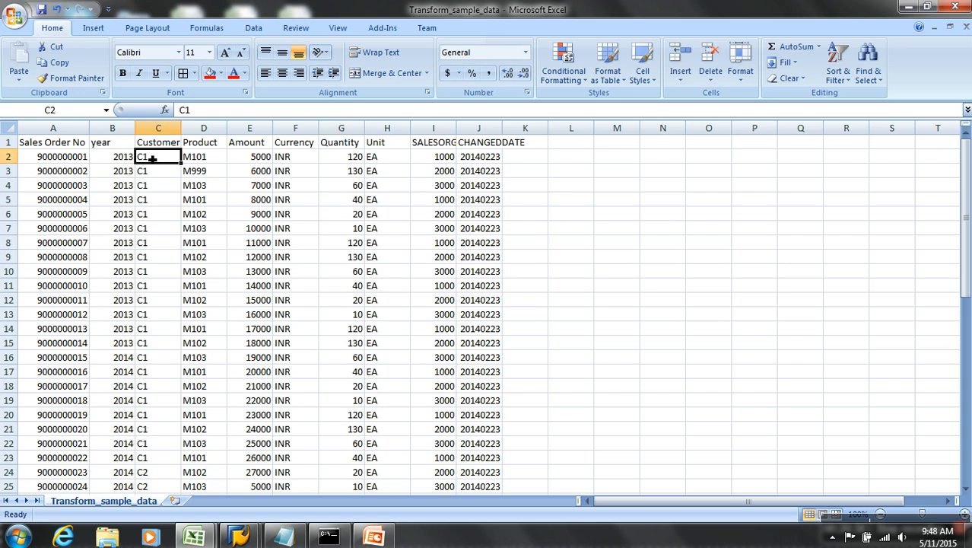
Clear the Customer column and enter c1 and c2 as the first two customer codes.
key("End")
key("shift+Down")
key("shift+Right")
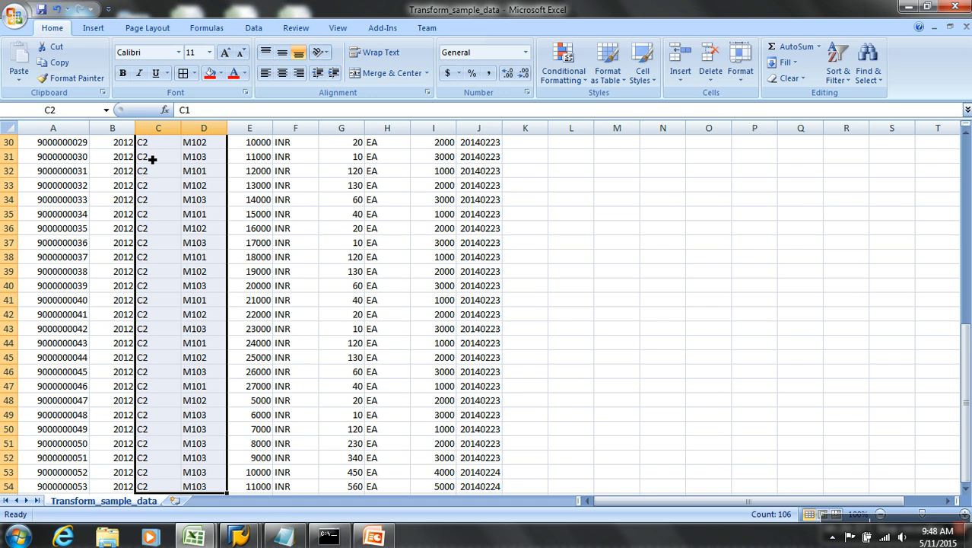
key("shift+Left")
key("Delete")
scroll(152, 159, "up", 10)
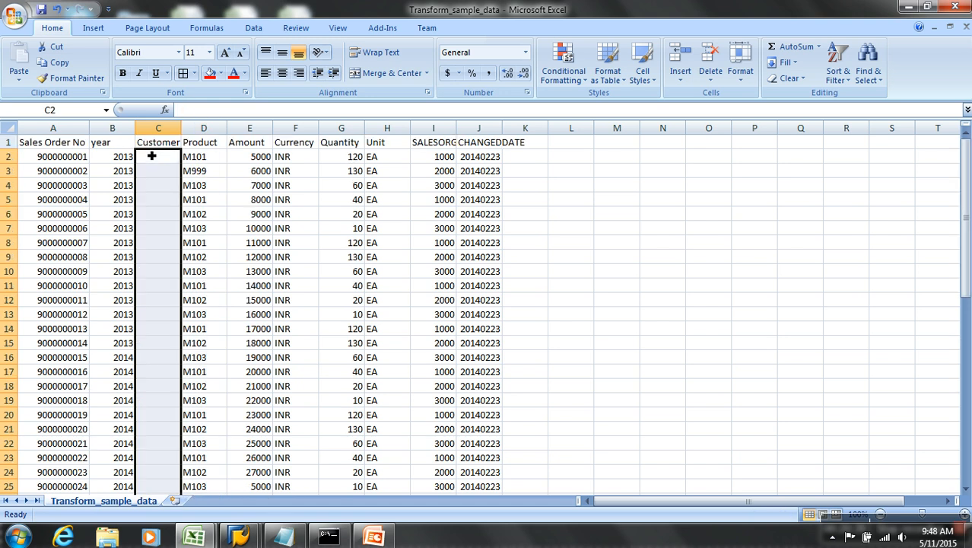
left_click(151, 156)
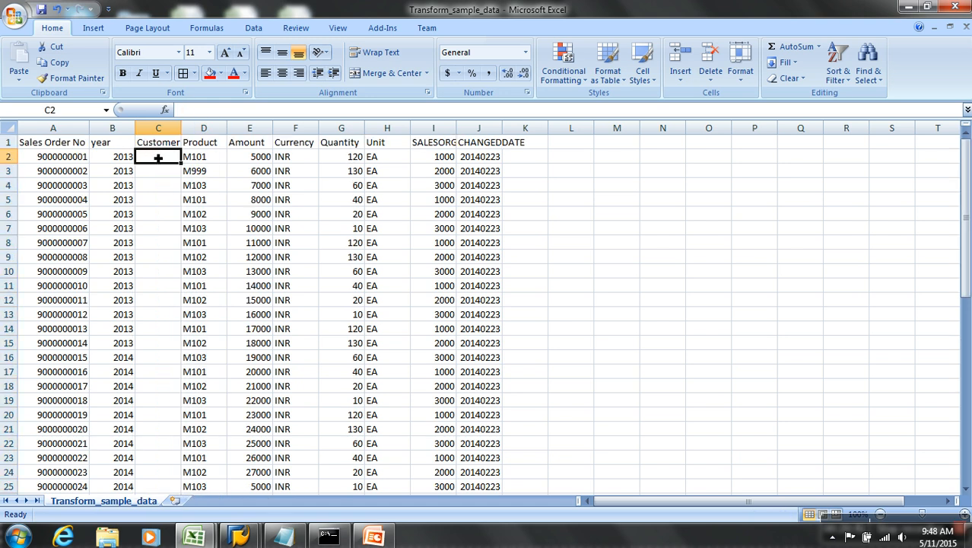
type("c1")
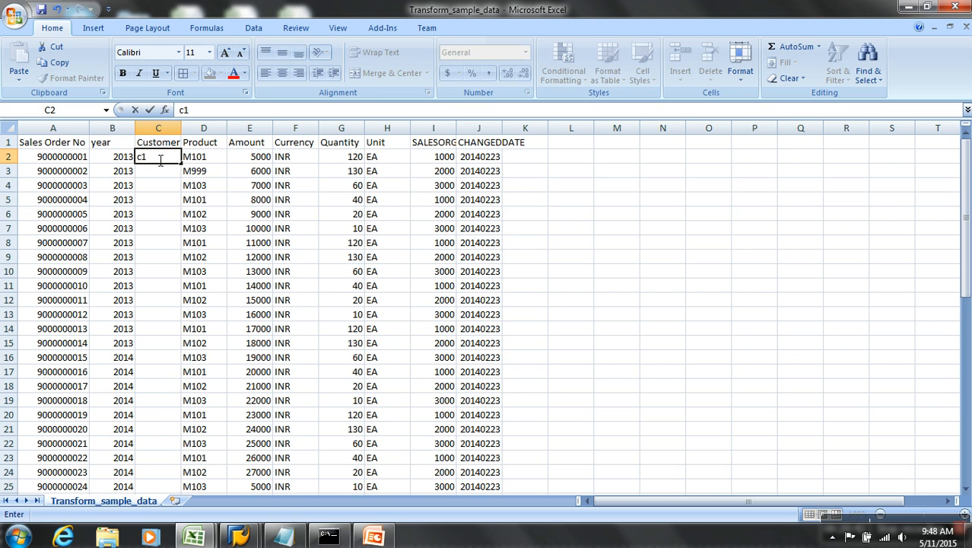
key("Return")
type("c2")
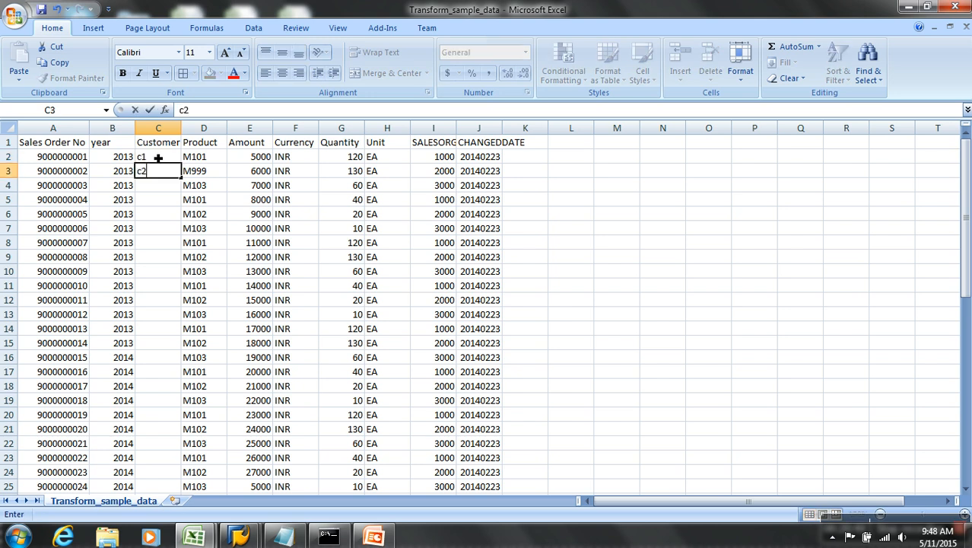
key("Return")
Fill the alternating c1/c2 pattern down the column, then delete every row after the first three.
left_click_drag(158, 158, 159, 173)
key("ctrl+c")
left_click_drag(168, 190, 161, 335)
key("Return")
left_click_drag(165, 162, 167, 201)
double_click(184, 208)
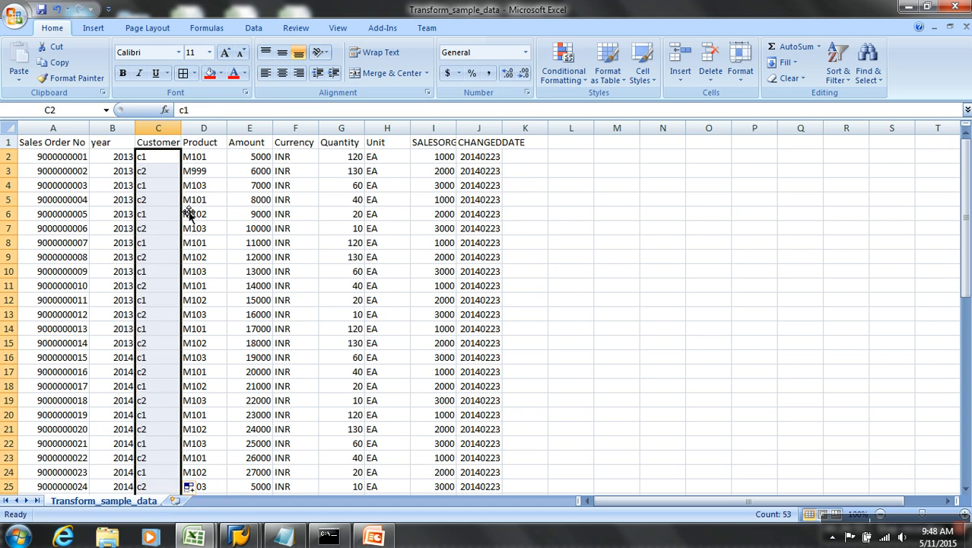
scroll(187, 285, "down", 11)
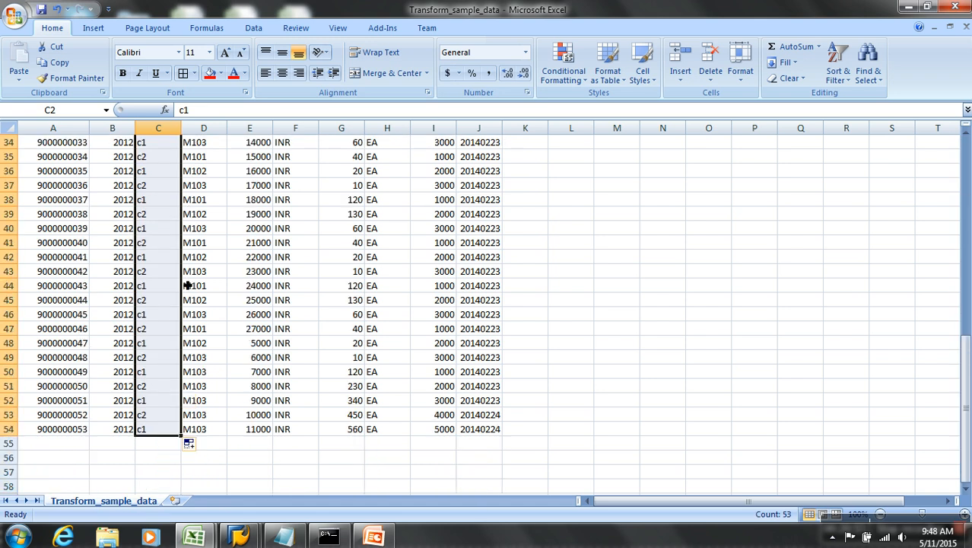
scroll(187, 285, "up", 11)
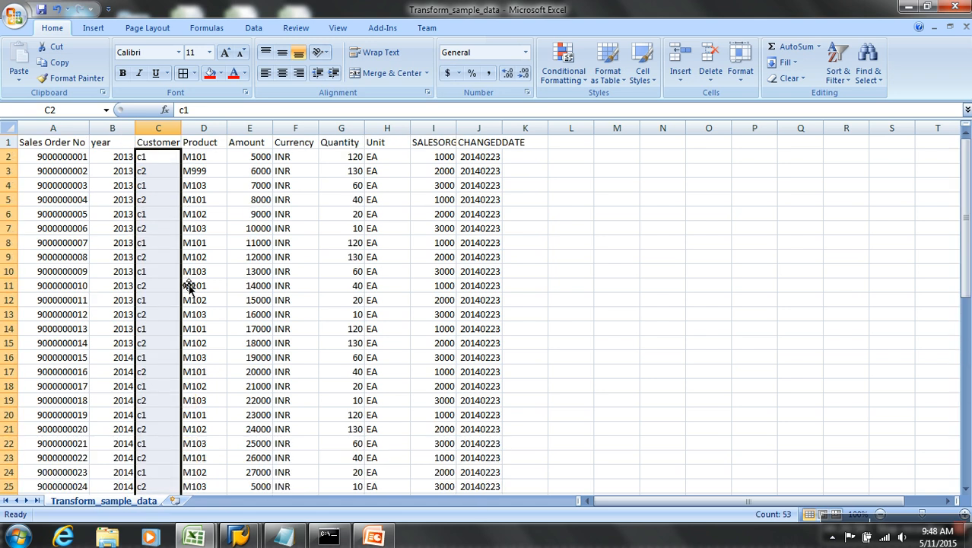
left_click_drag(22, 200, 11, 484)
key("ctrl+minus")
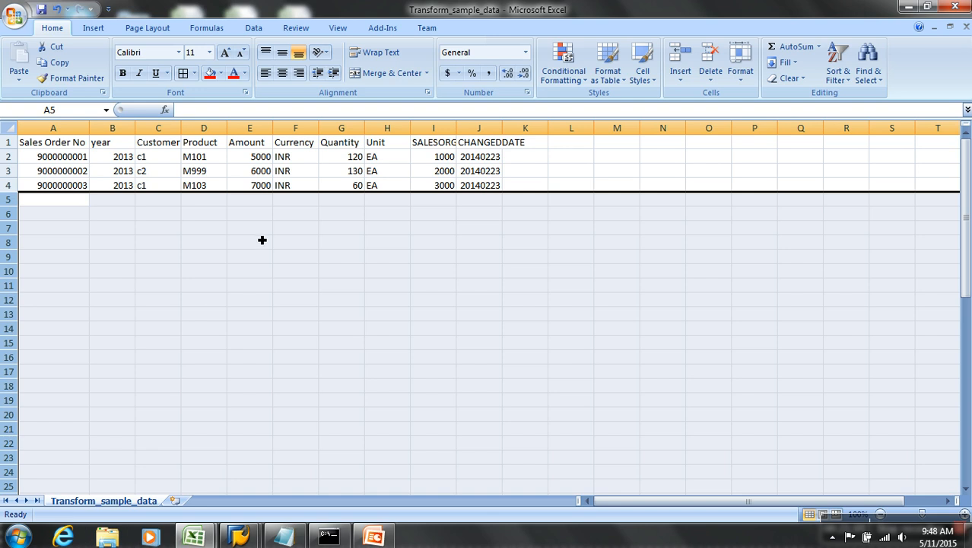
Review the Product, Amount and Quantity values and autofit the SALESORG and CHANGEDDATE columns.
left_click(220, 157)
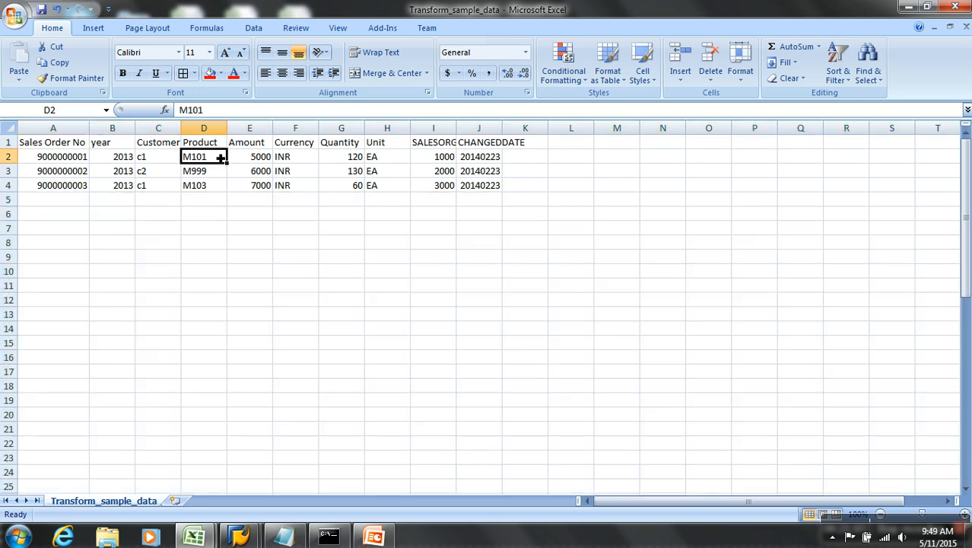
left_click(214, 175)
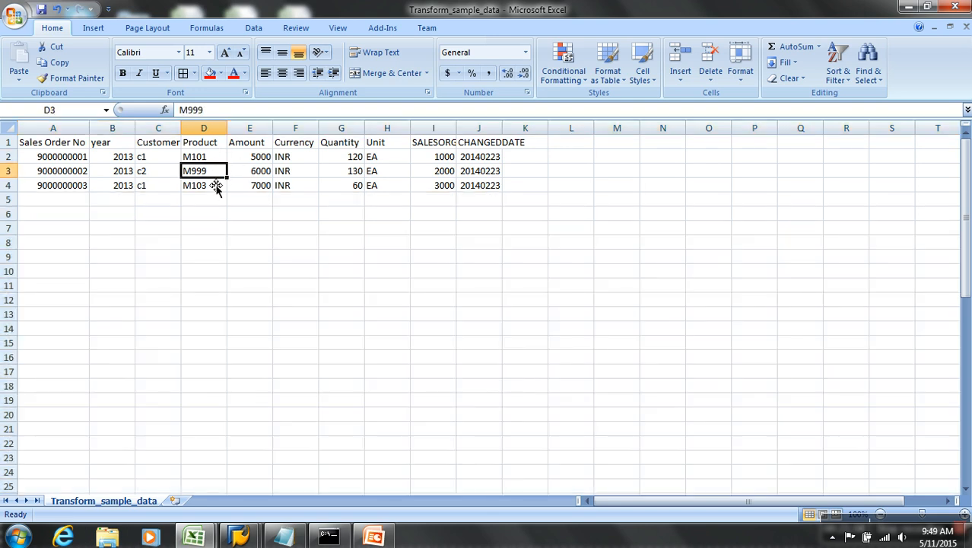
left_click(209, 192)
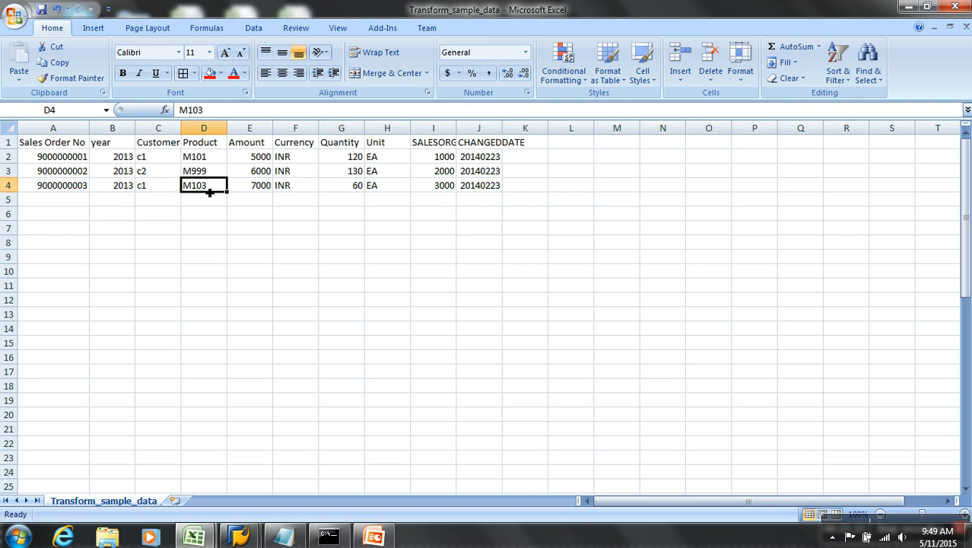
left_click(252, 158)
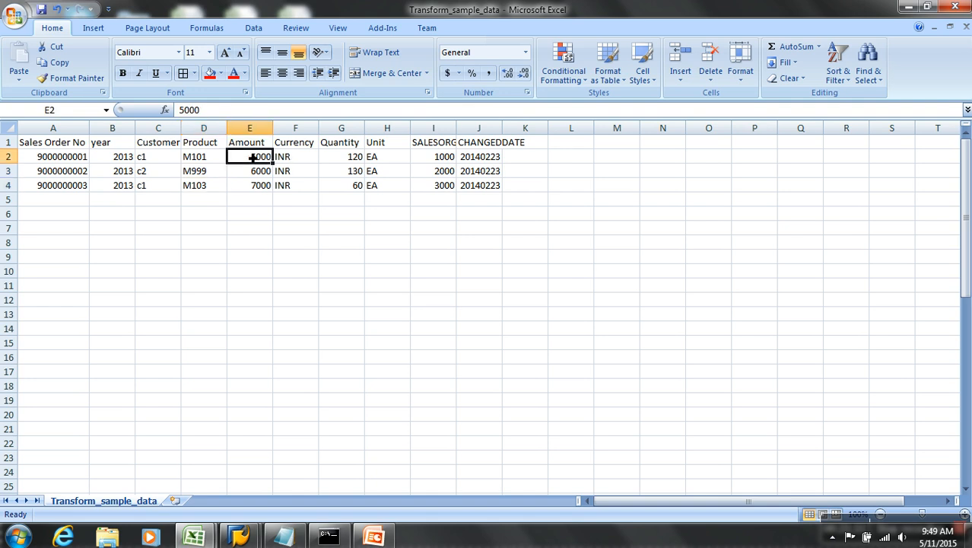
left_click(335, 160)
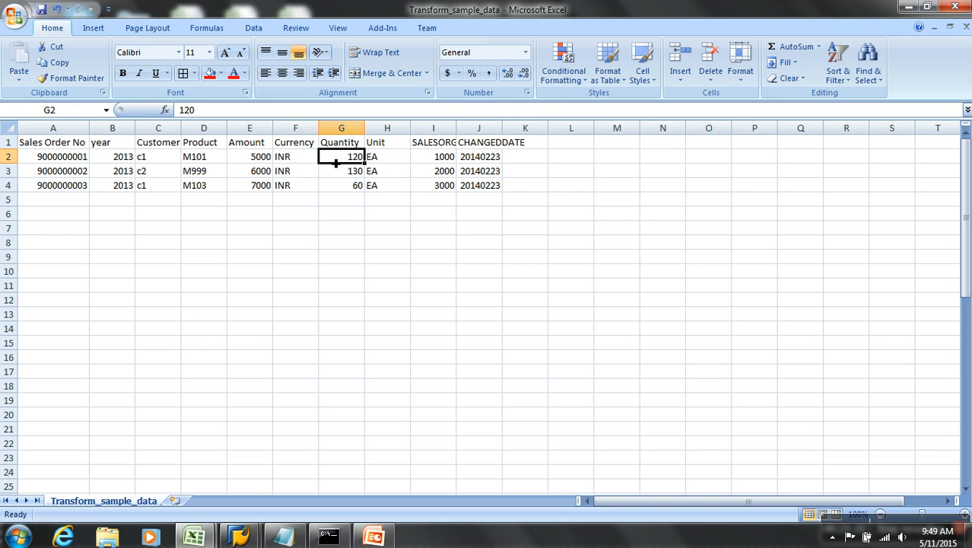
double_click(458, 128)
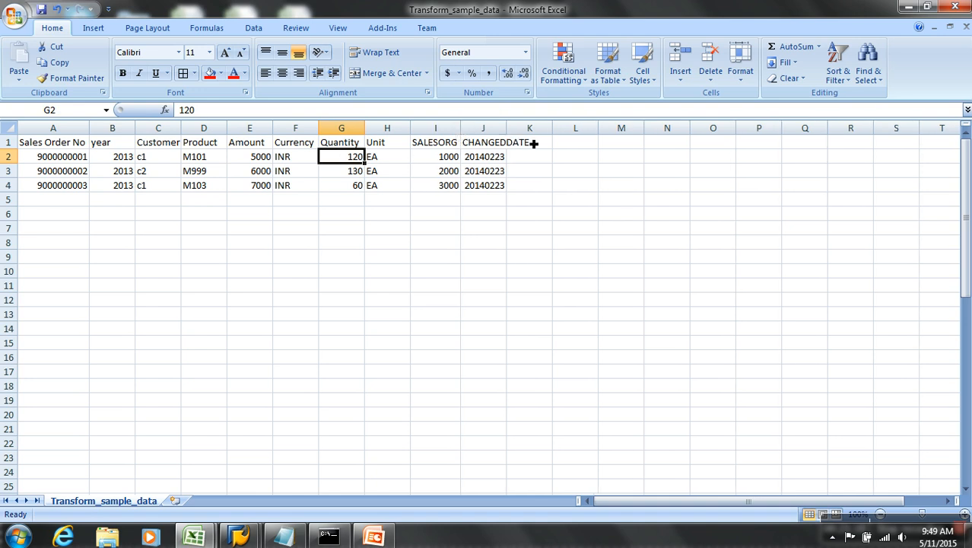
double_click(512, 131)
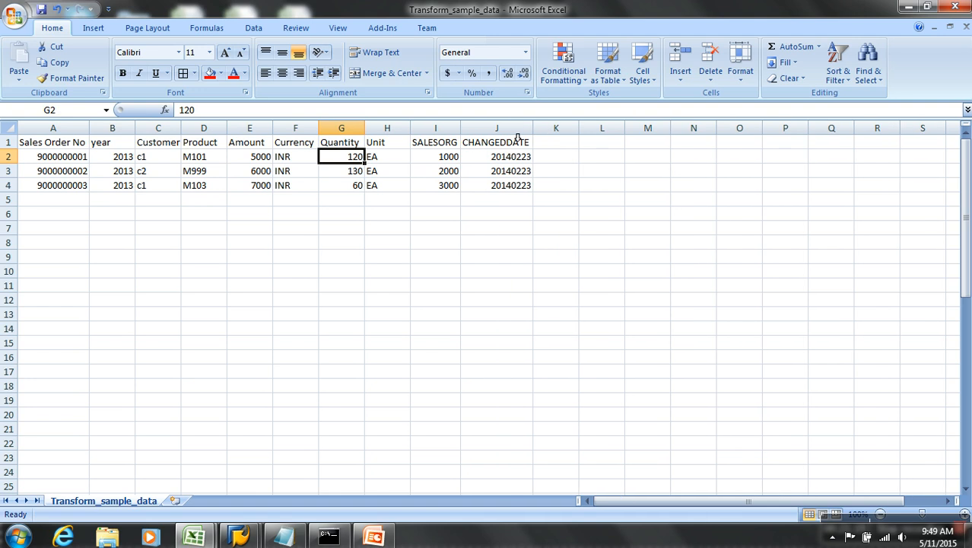
left_click(459, 161)
left_click(509, 162)
left_click(514, 185)
left_click(518, 166)
left_click(519, 162)
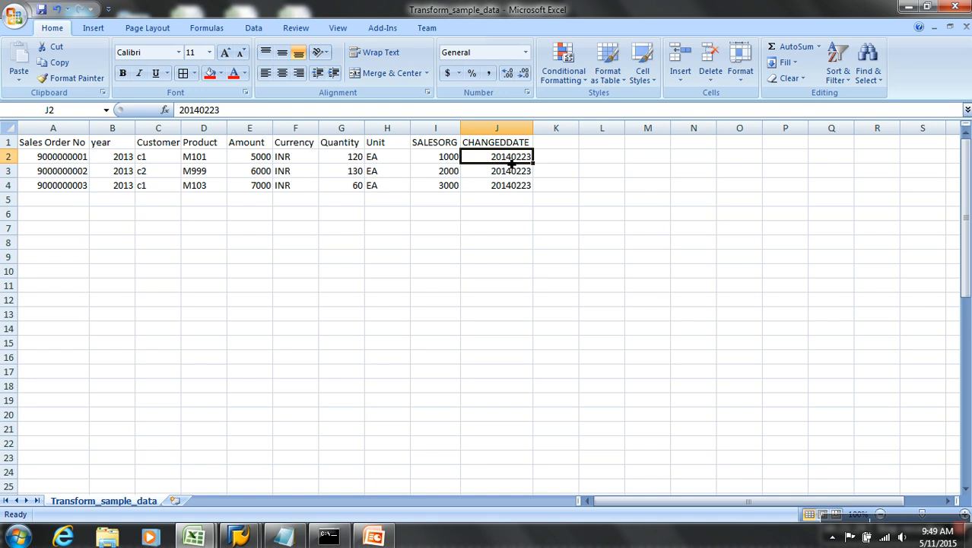
Change the second and third rows' years to 2012 and 2014.
left_click(161, 161)
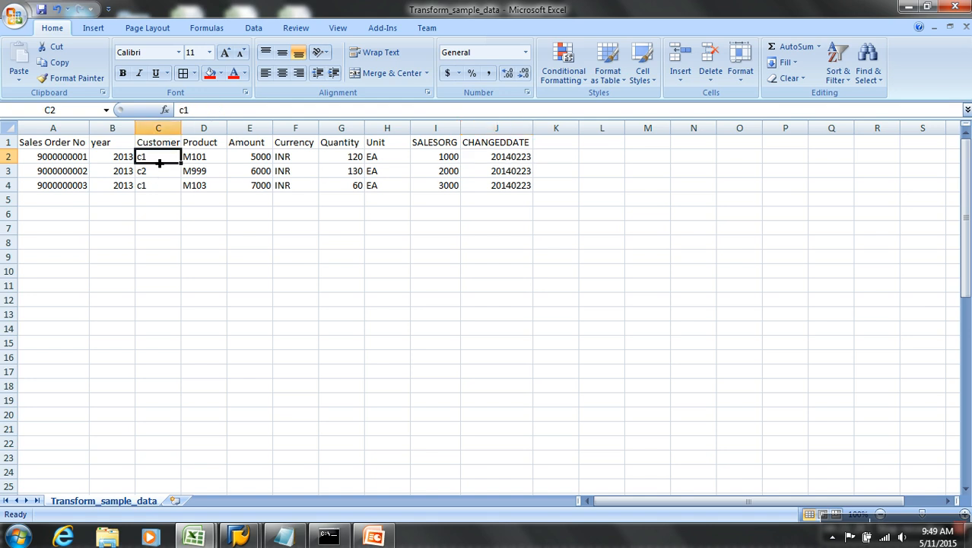
left_click(159, 173)
left_click(160, 187)
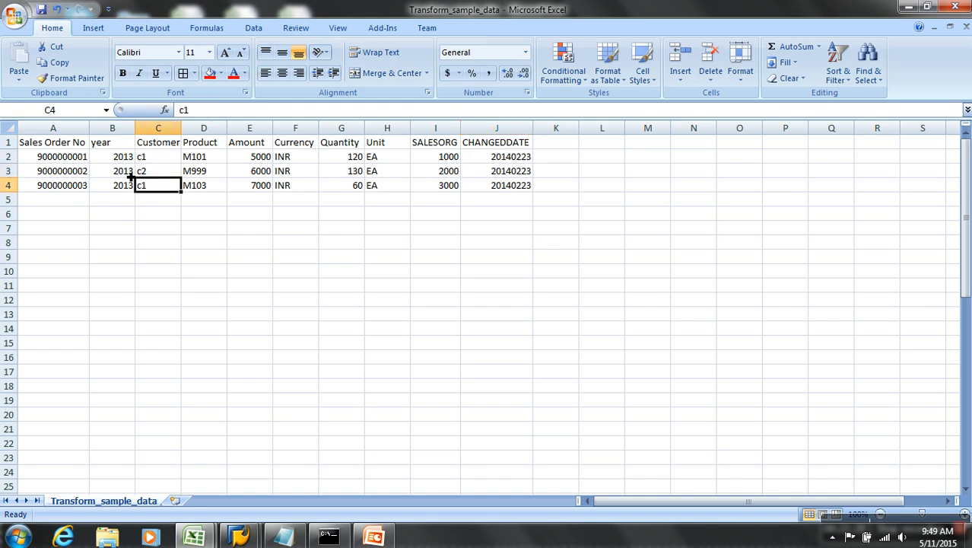
left_click(127, 175)
type("201")
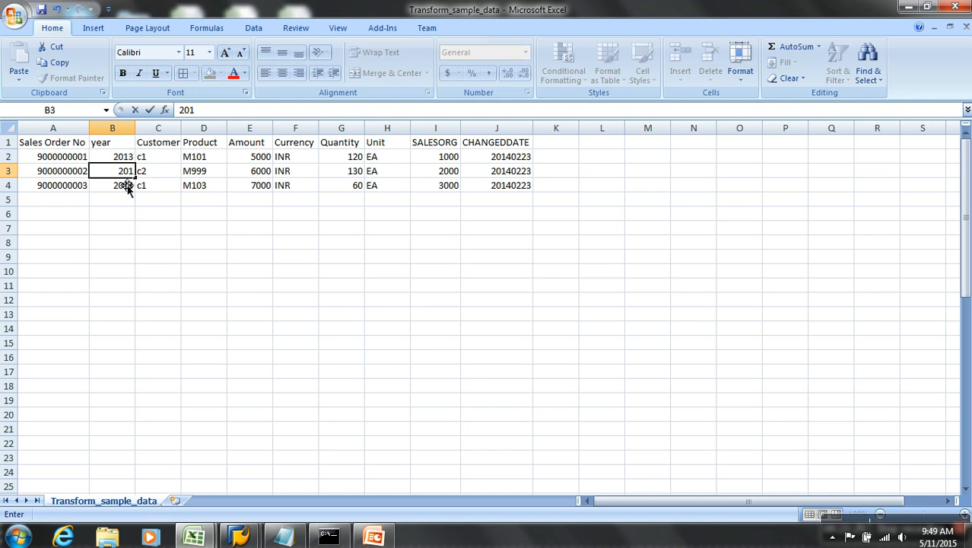
type("2")
left_click(127, 187)
type("2014")
left_click(158, 213)
left_click(158, 157)
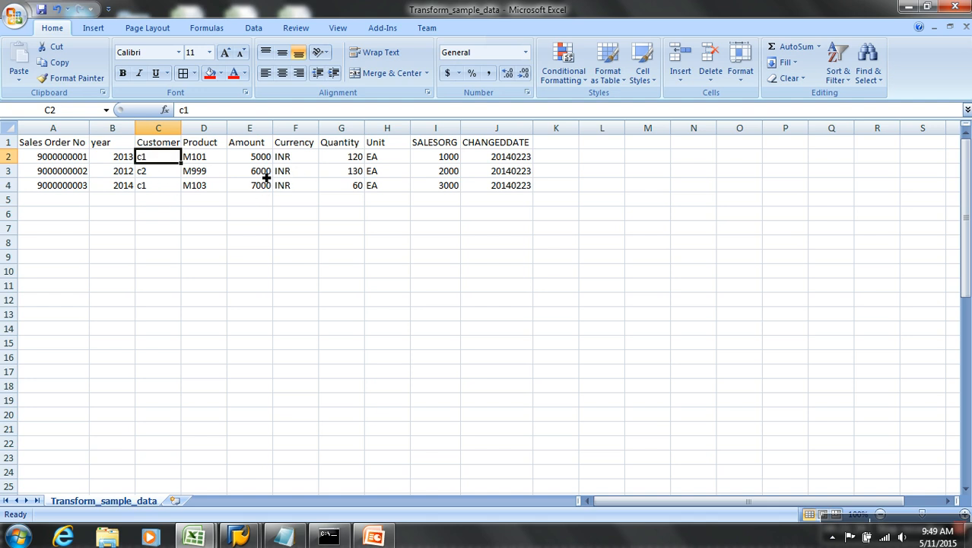
Try 0 as the three Amount values, then restore the amounts 5000, 6000 and 7000.
left_click_drag(262, 163, 274, 192)
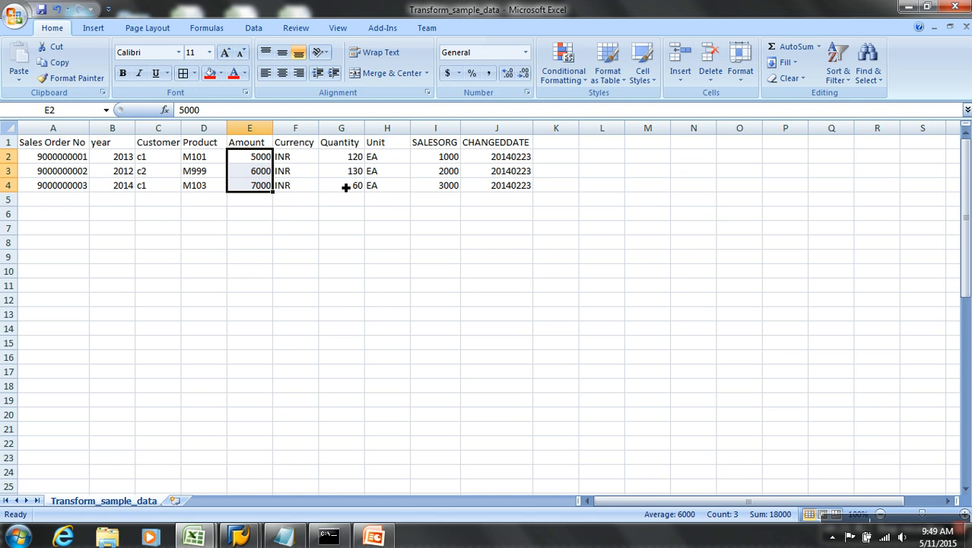
key("Delete")
key("Down")
key("Up")
type("0")
key("Return")
type("0")
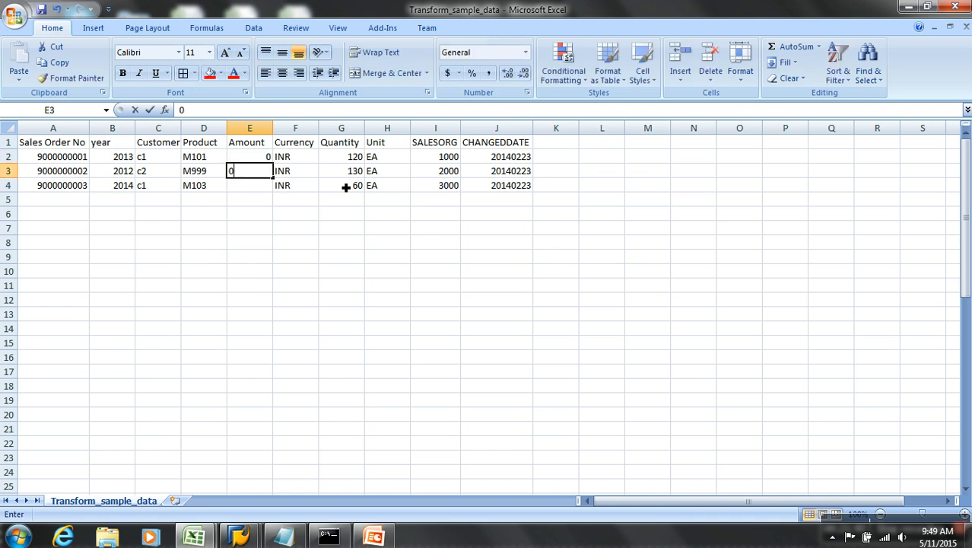
key("Return")
type("0")
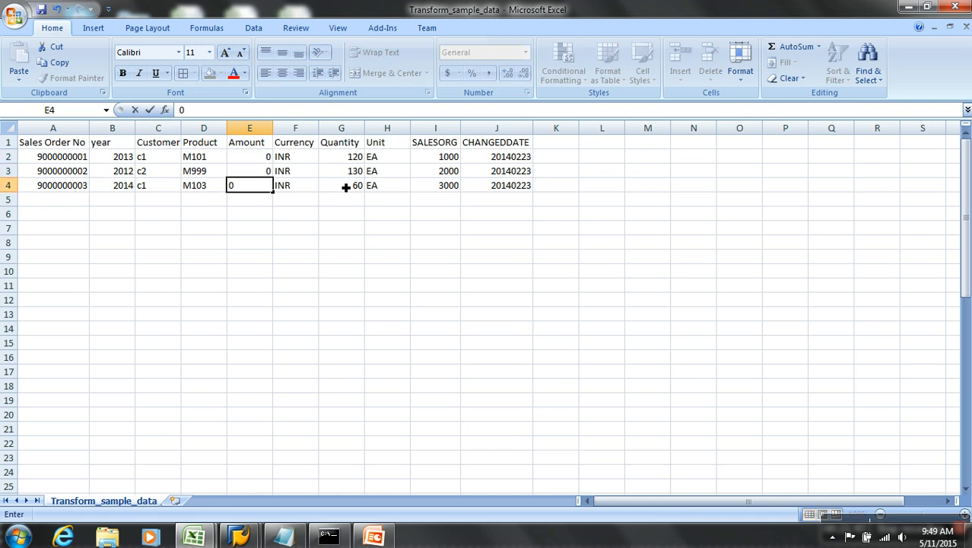
left_click(345, 187)
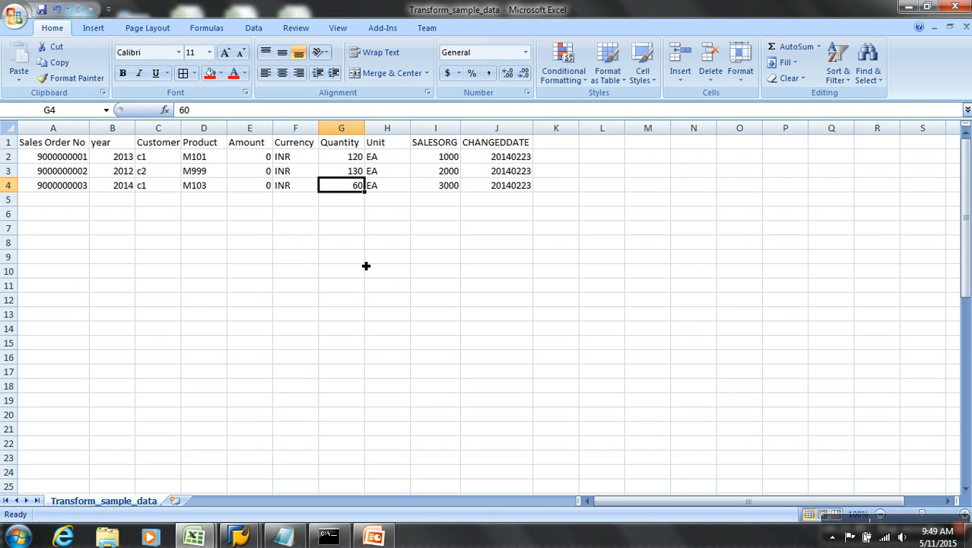
key("Left")
key("Left")
key("Up")
key("Up")
key("ctrl+v")
left_click(379, 245)
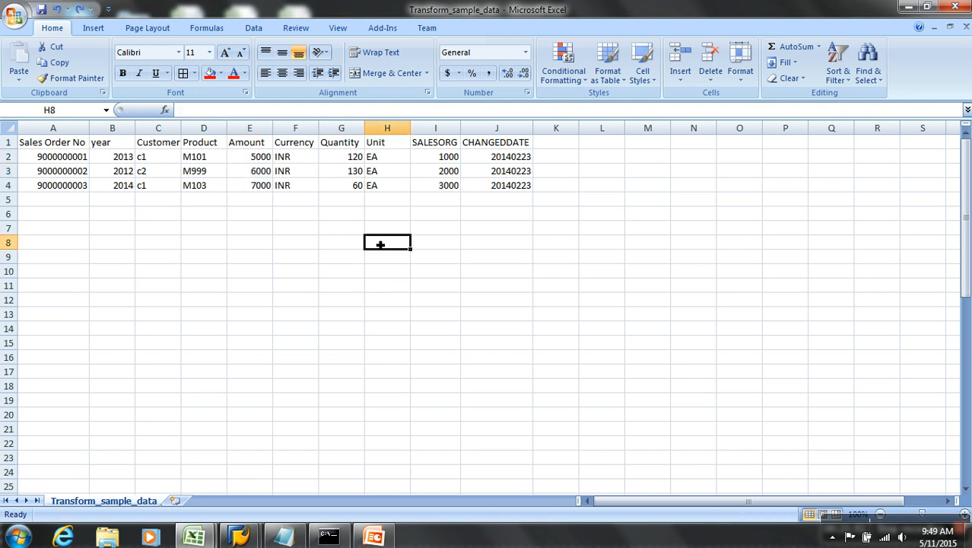
Review the customer codes, the three years, and SALESORG values 1000, 2000 and 3000.
left_click(161, 158)
left_click(161, 175)
left_click(162, 187)
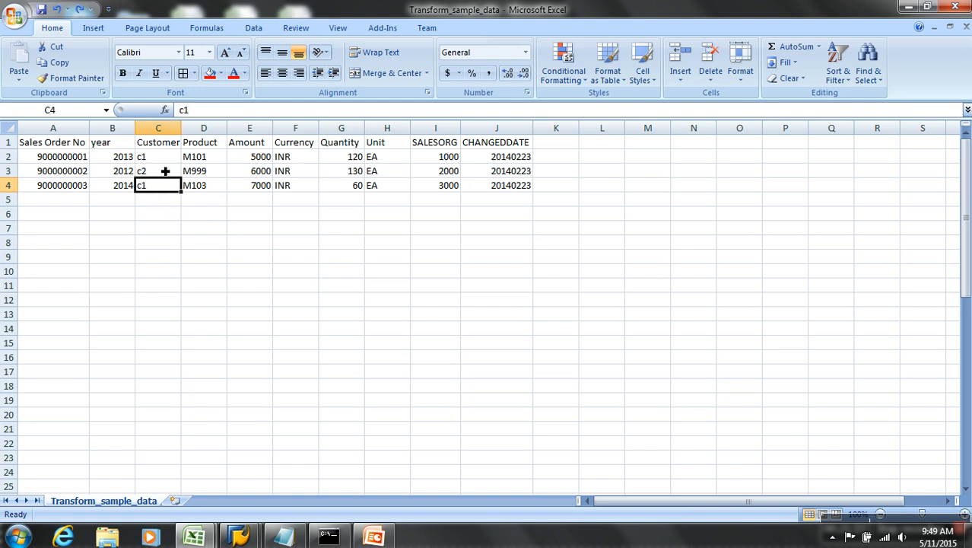
left_click(129, 162)
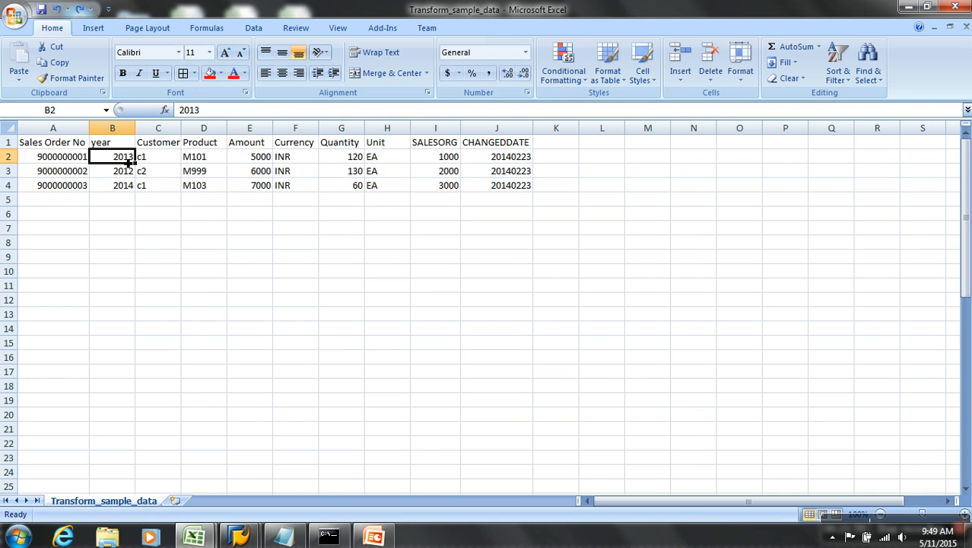
left_click_drag(130, 162, 130, 187)
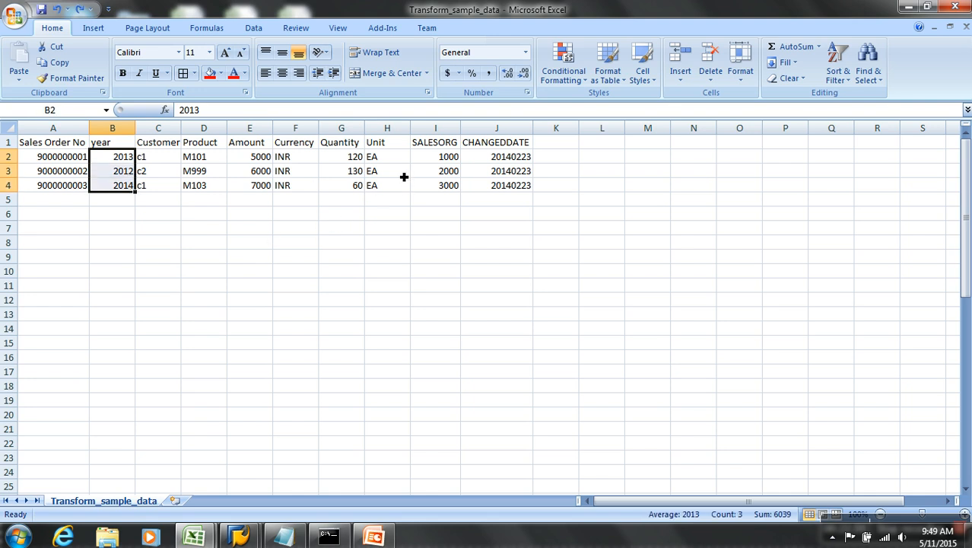
left_click(449, 160)
left_click(450, 174)
left_click(449, 188)
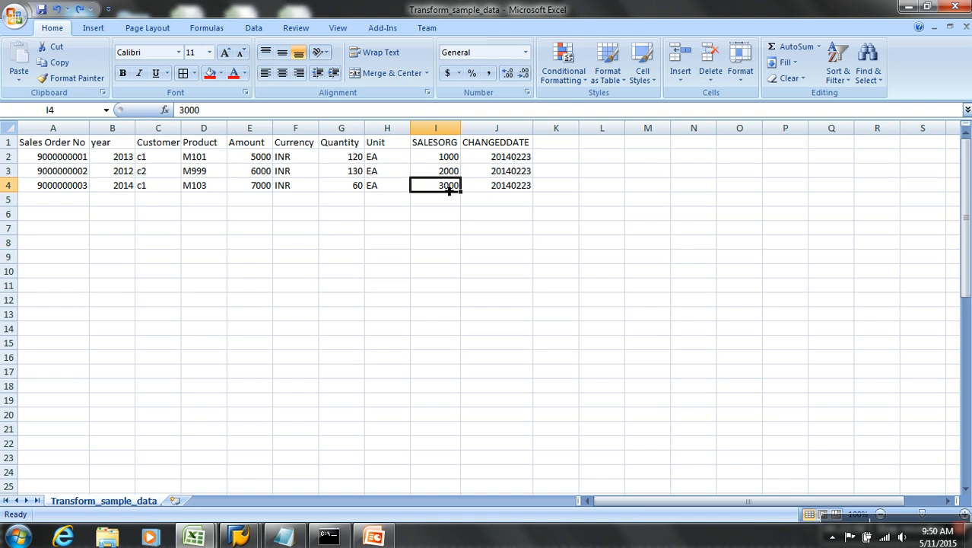
left_click(446, 158)
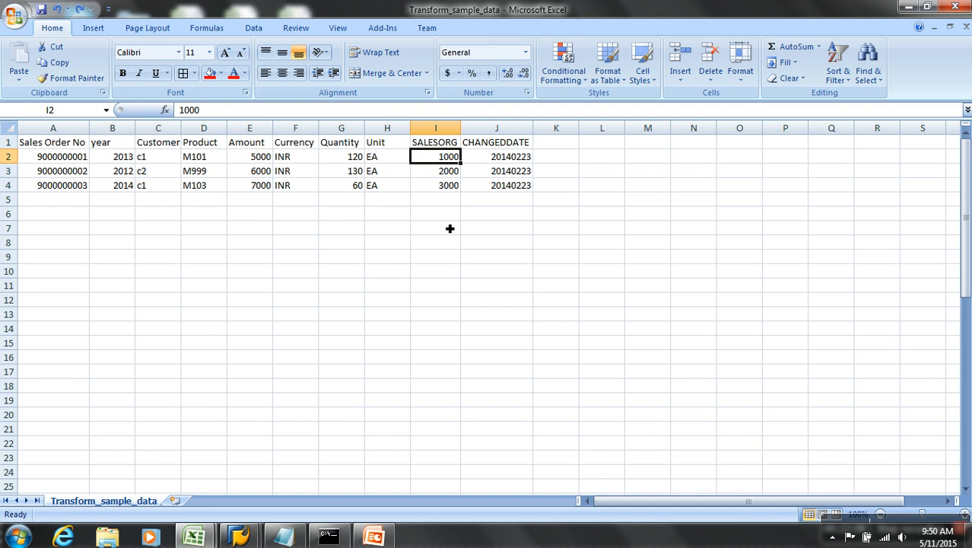
mouse_move(233, 536)
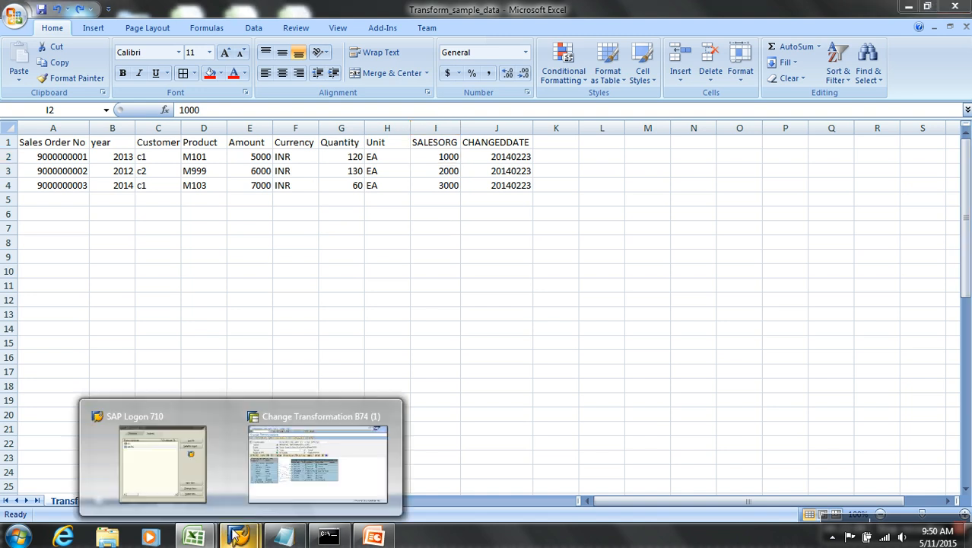
left_click(294, 480)
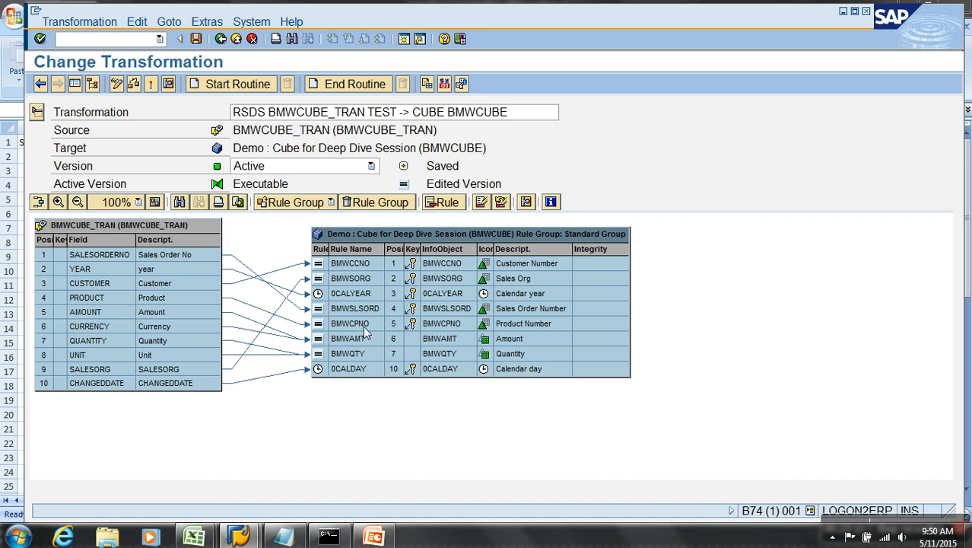
double_click(373, 280)
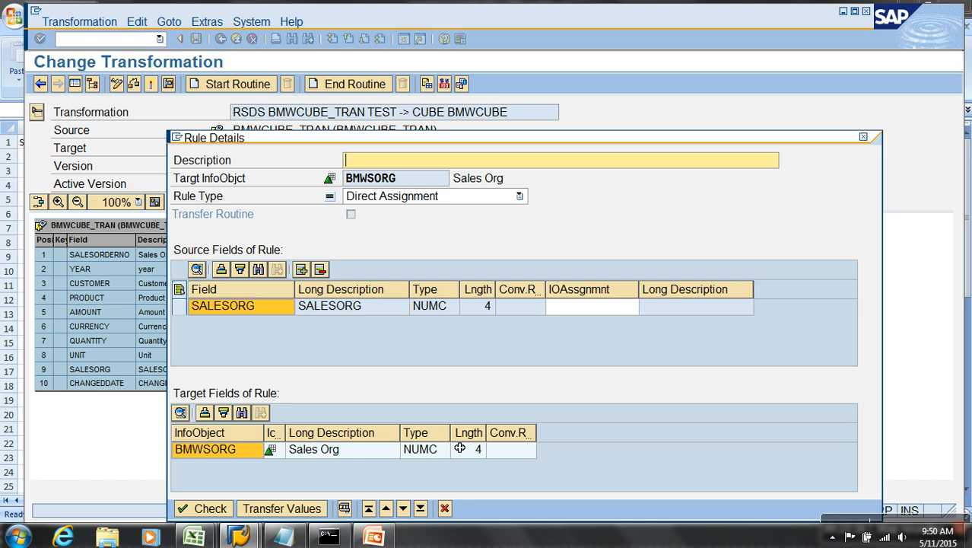
left_click(445, 508)
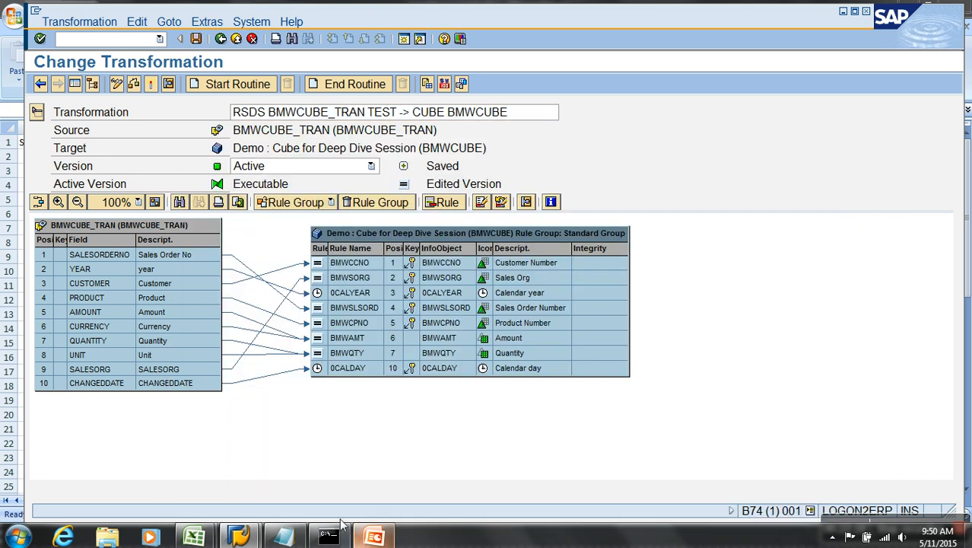
left_click(199, 537)
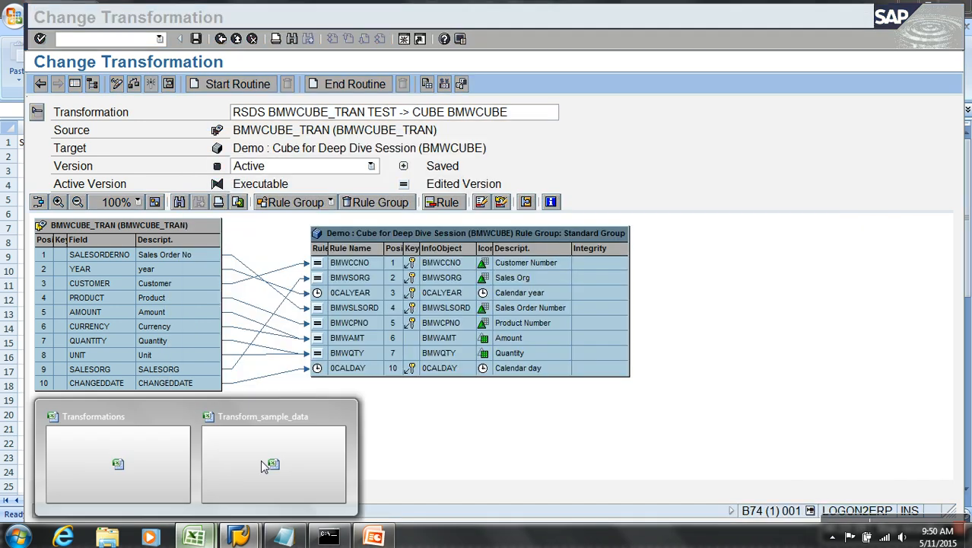
left_click(272, 465)
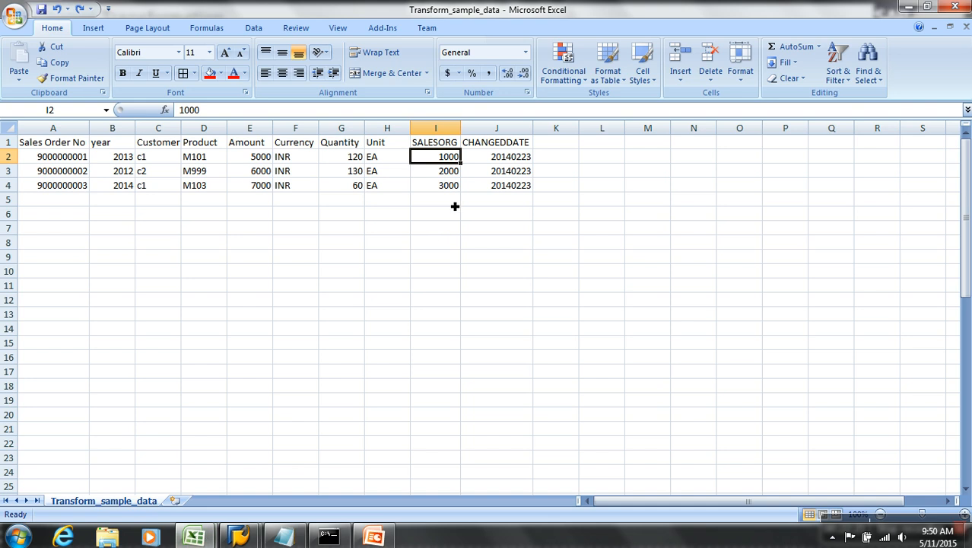
Drop one trailing zero from cells I2, I3 and I4 so SALESORG reads 100, 200, 300.
double_click(458, 157)
key("BackSpace")
double_click(460, 173)
key("BackSpace")
double_click(457, 187)
key("BackSpace")
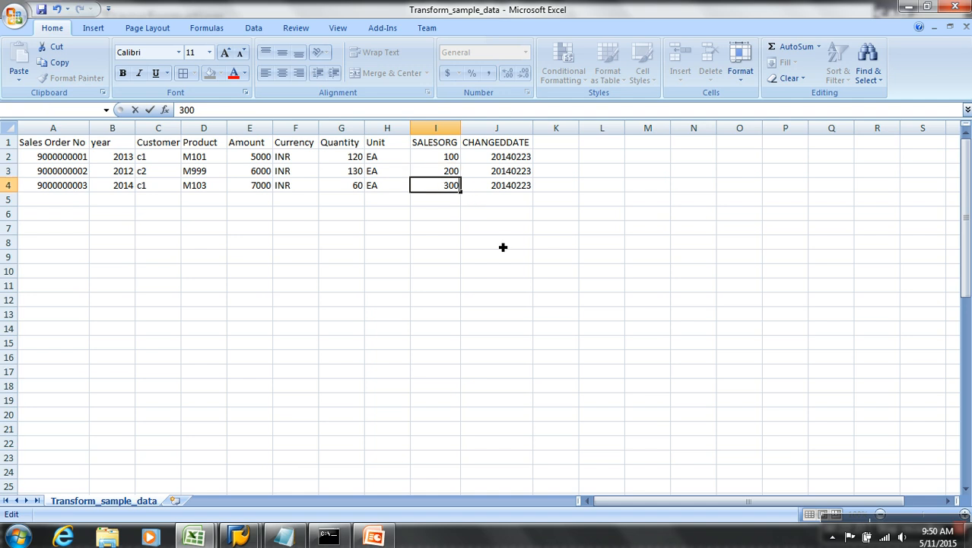
left_click(502, 247)
left_click(457, 163)
key("Down")
key("Down")
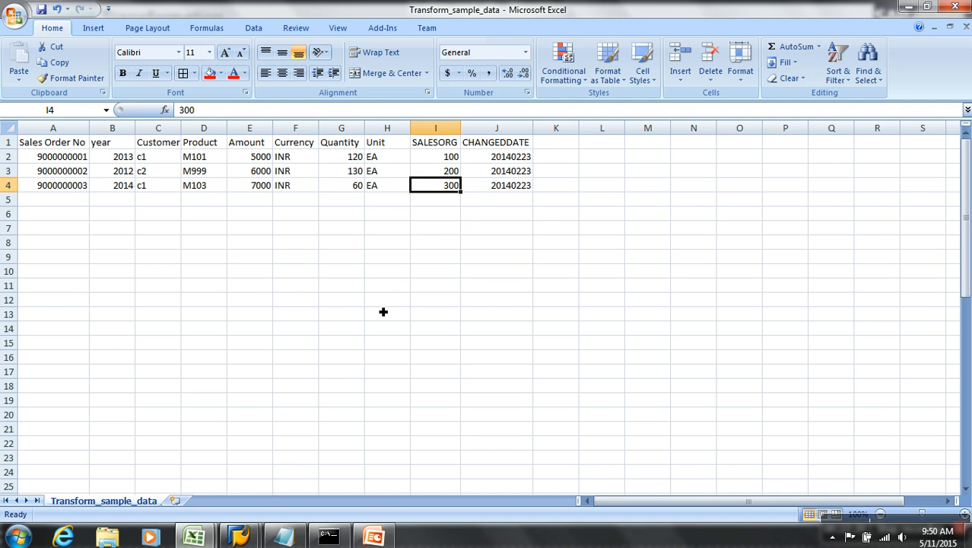
Open characteristic BMWCPNO in change mode and enable With master data.
mouse_move(245, 538)
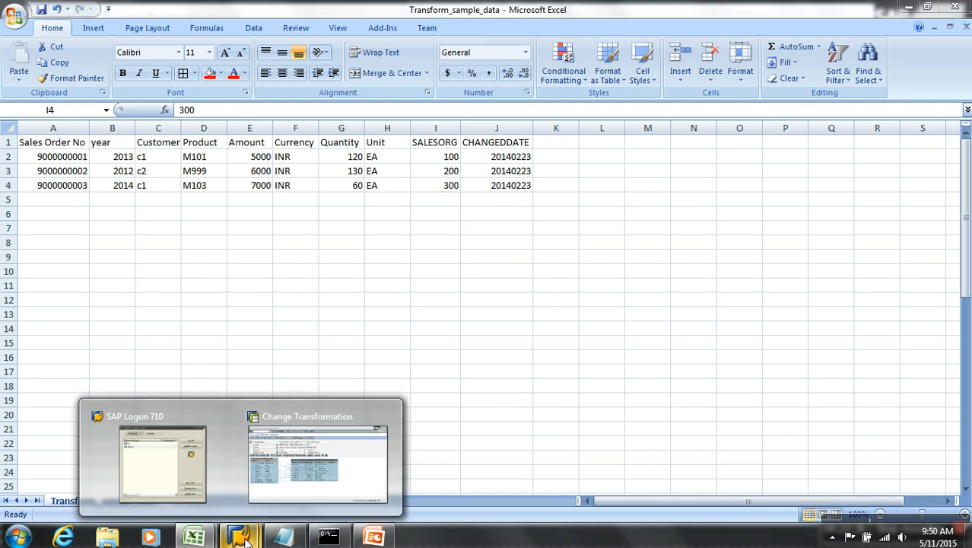
left_click(358, 493)
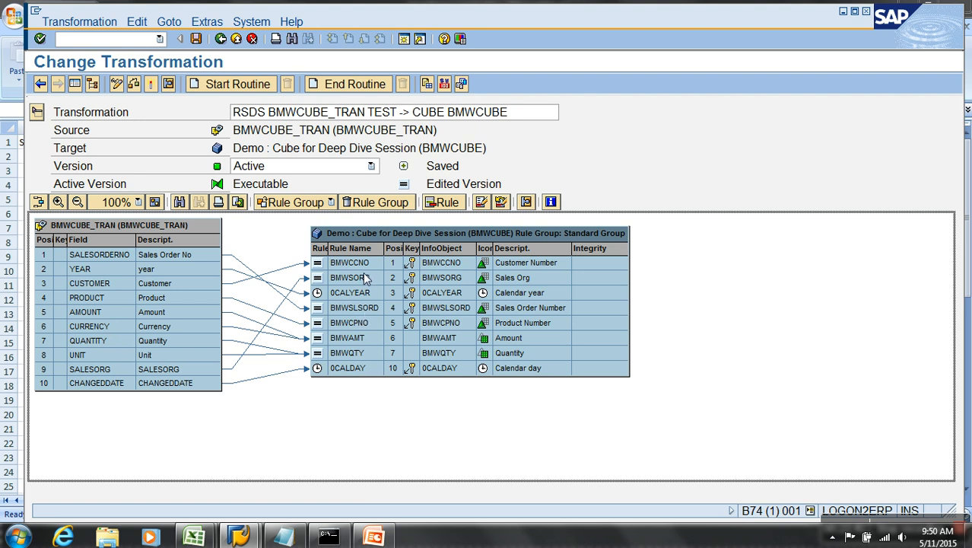
double_click(453, 325)
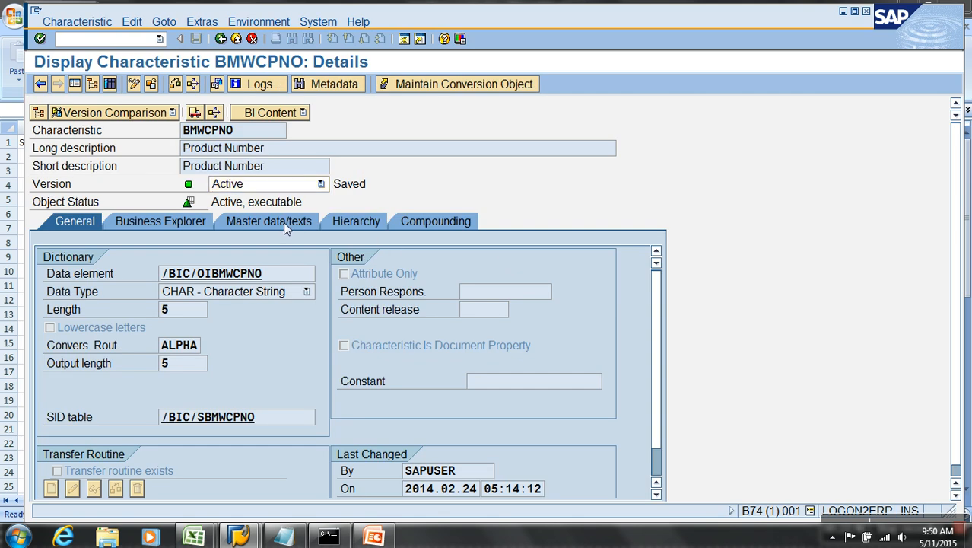
left_click(284, 223)
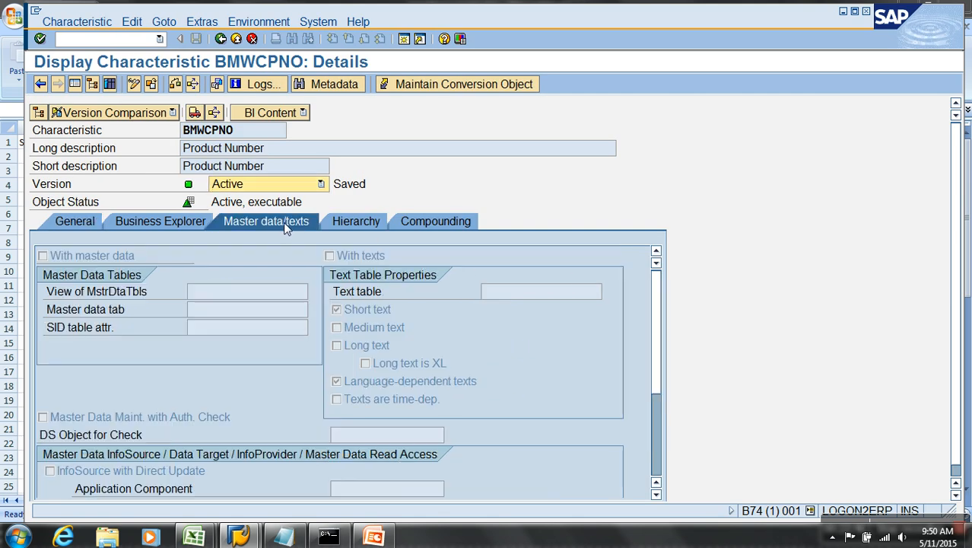
left_click(134, 86)
left_click(181, 256)
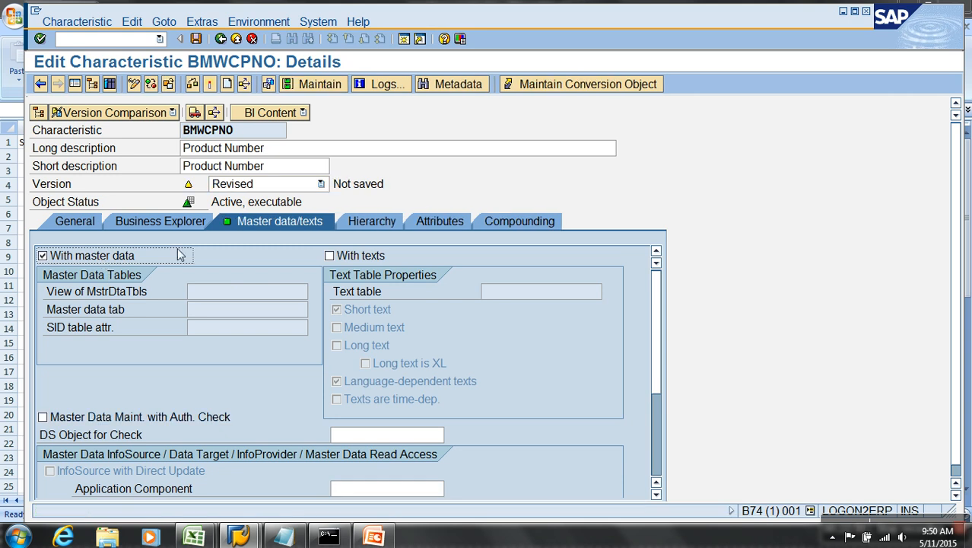
Add attribute BMWTYPE described as Product Type, CHAR length 10, with Attribute Only unticked.
left_click(440, 221)
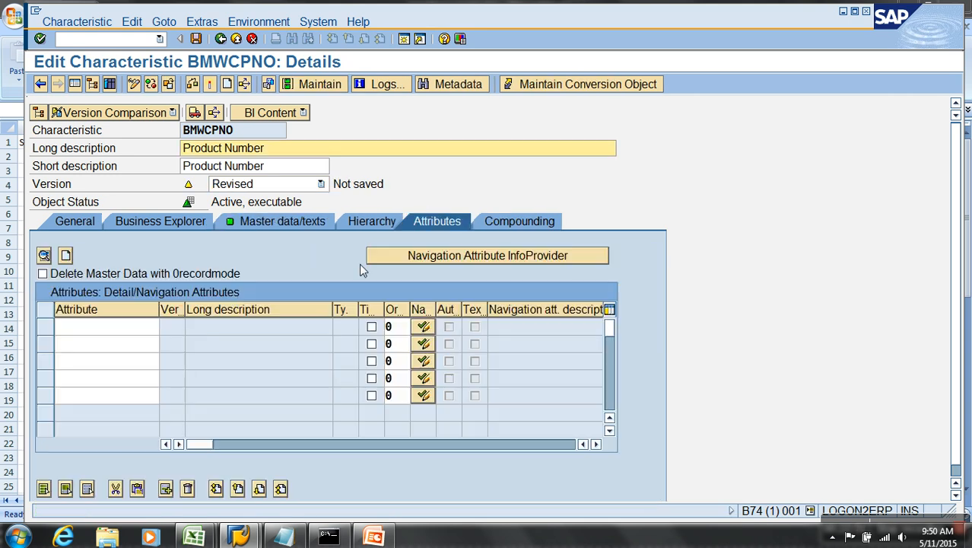
left_click(118, 325)
type("bmwtype")
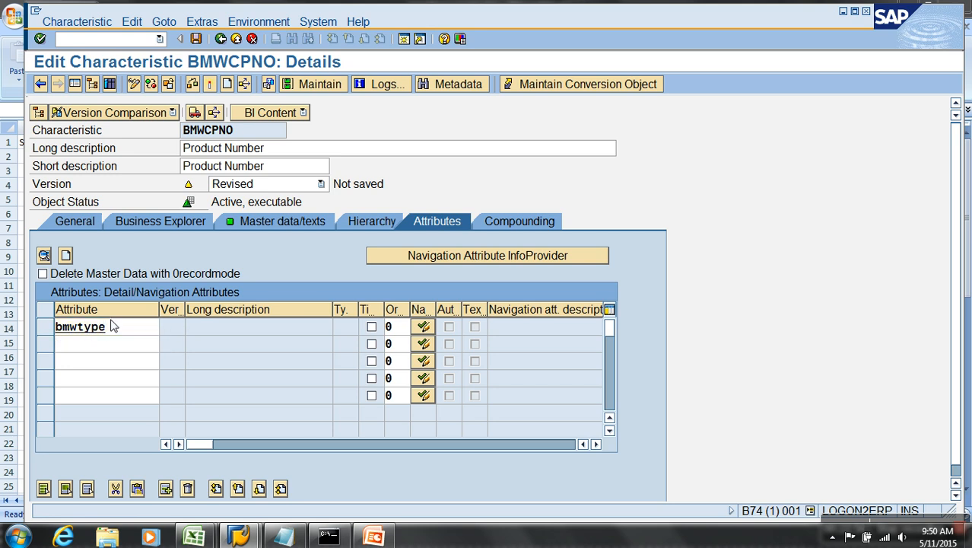
key("Return")
key("Return")
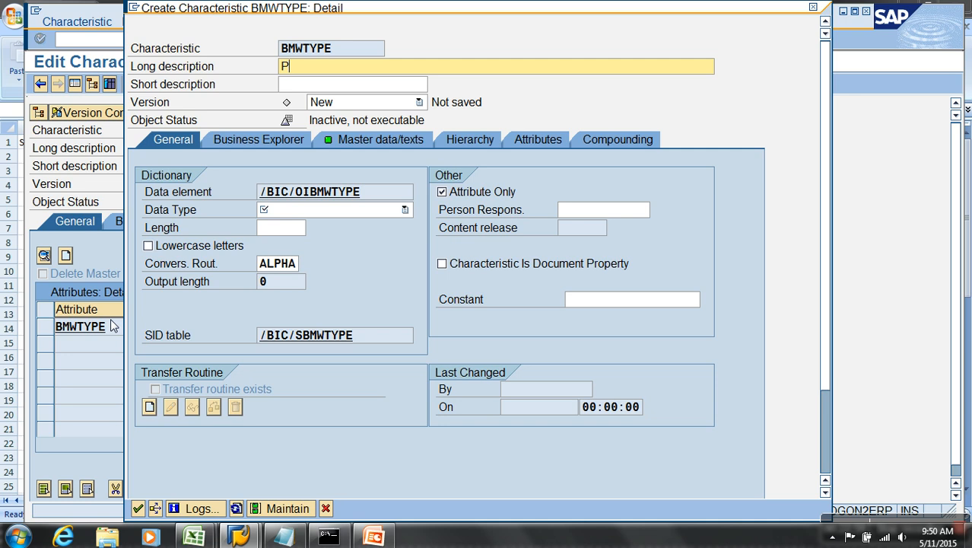
type("Product")
left_click(373, 213)
left_click(309, 228)
type("1")
left_click(276, 238)
left_click(460, 194)
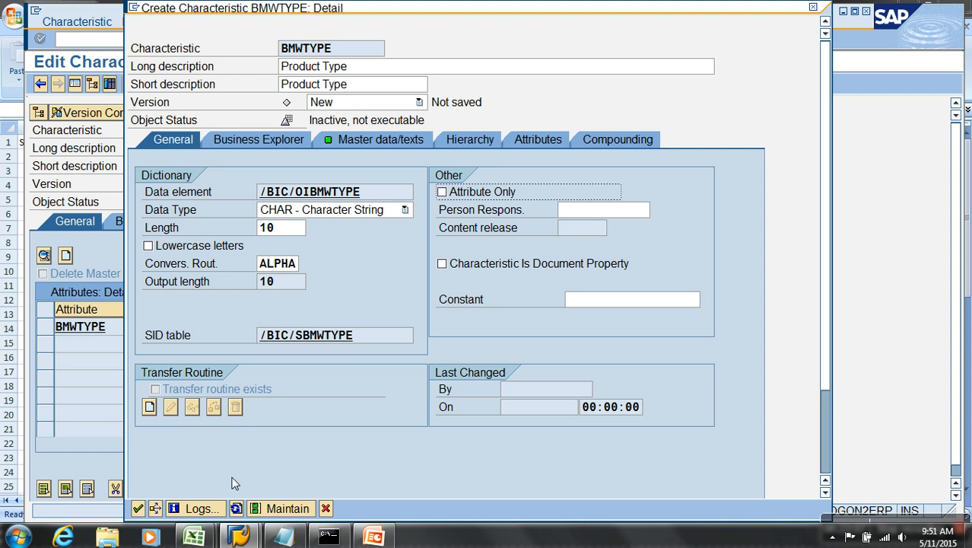
left_click(138, 508)
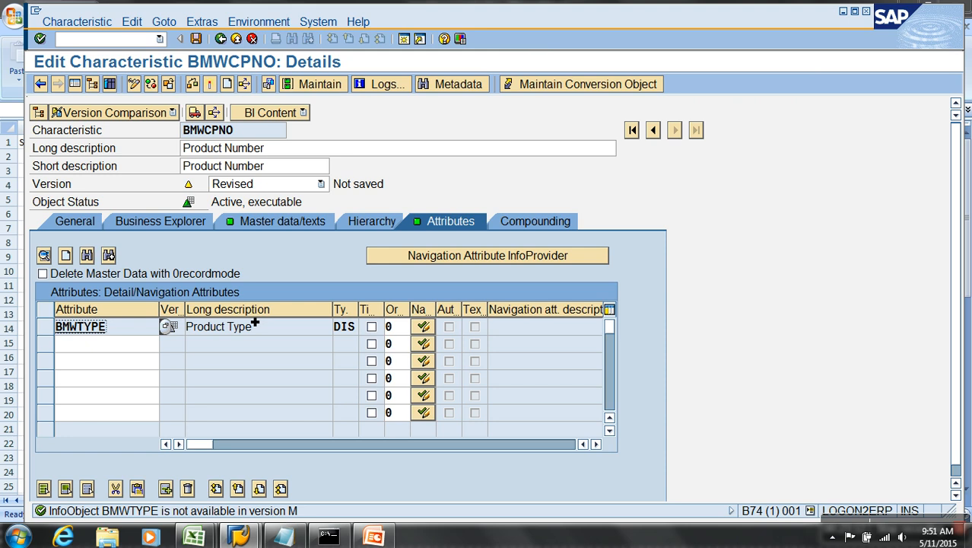
Cut the invalid BMWTYPE row from BMWCPNO's attribute table.
left_click_drag(143, 335, 41, 341)
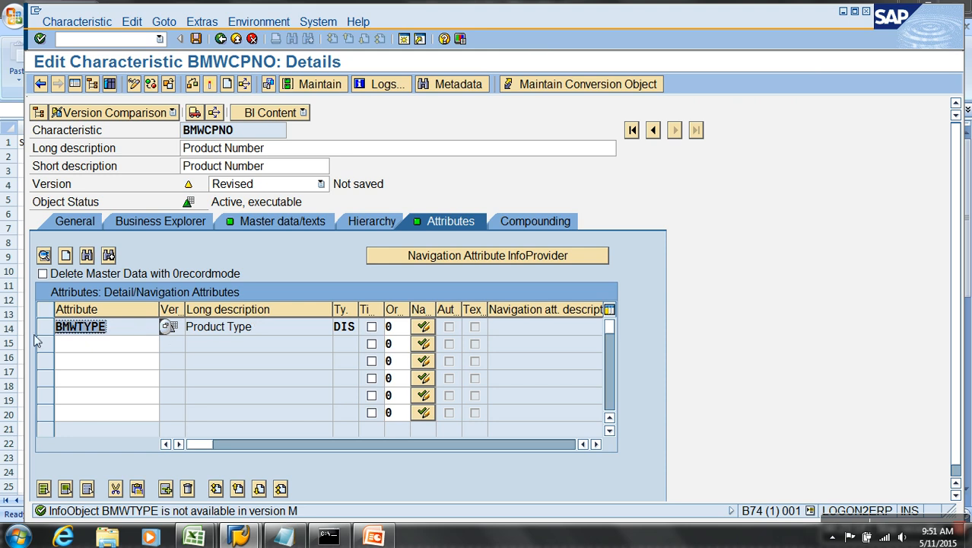
left_click(50, 333)
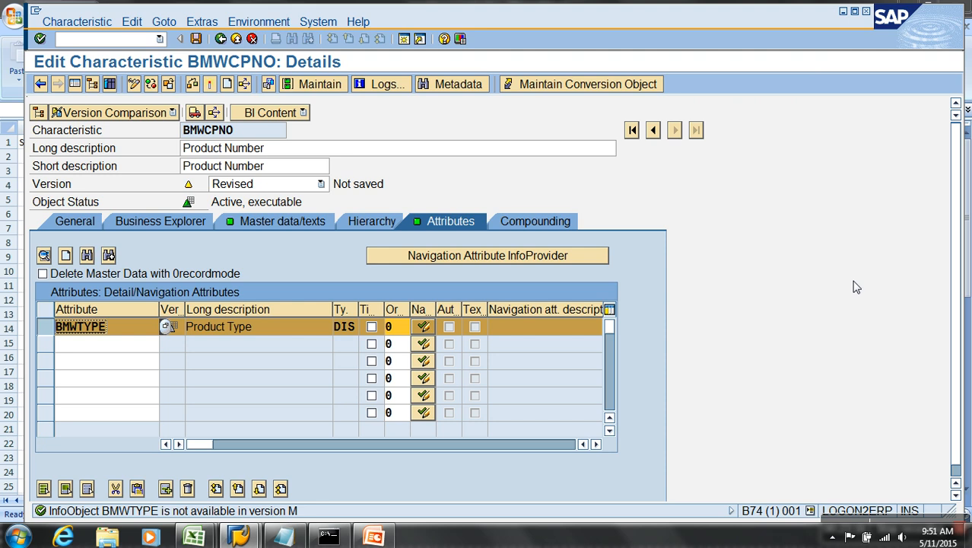
scroll(959, 251, "down", 1)
left_click(115, 478)
left_click(404, 38)
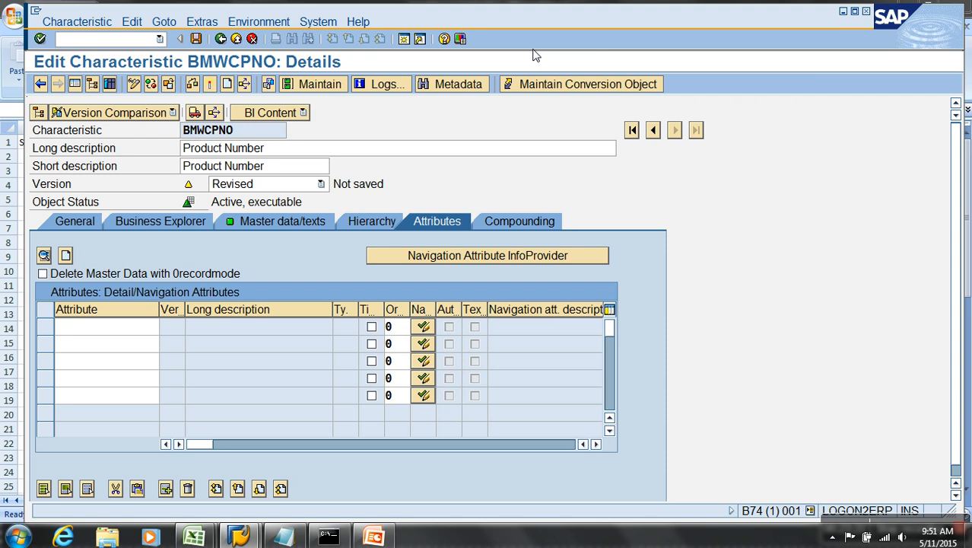
left_click(404, 39)
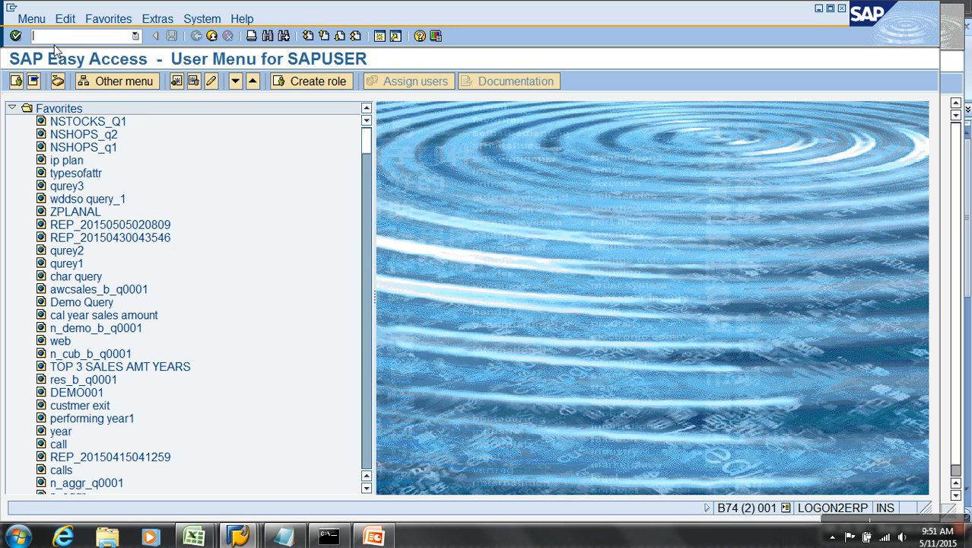
Confirm via RSD1 that InfoObject BMWPTYPE exists, then enter bmwptype as BMWCPNO's attribute.
type("rsd1")
key("Return")
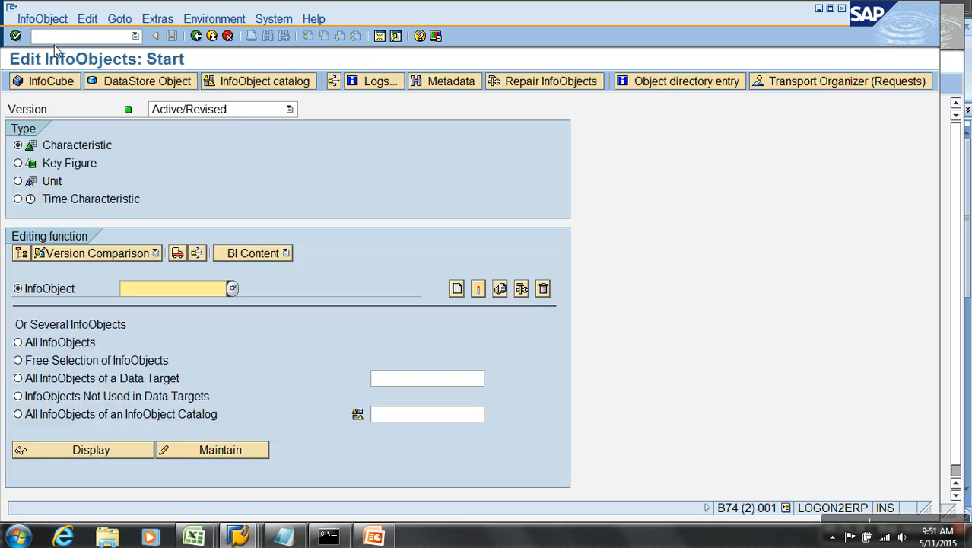
type("bmwptype")
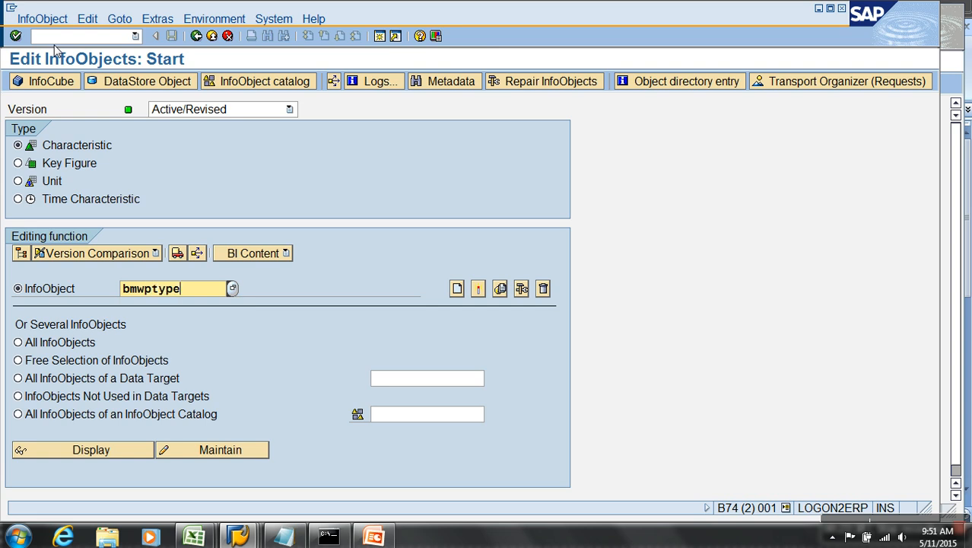
left_click(458, 291)
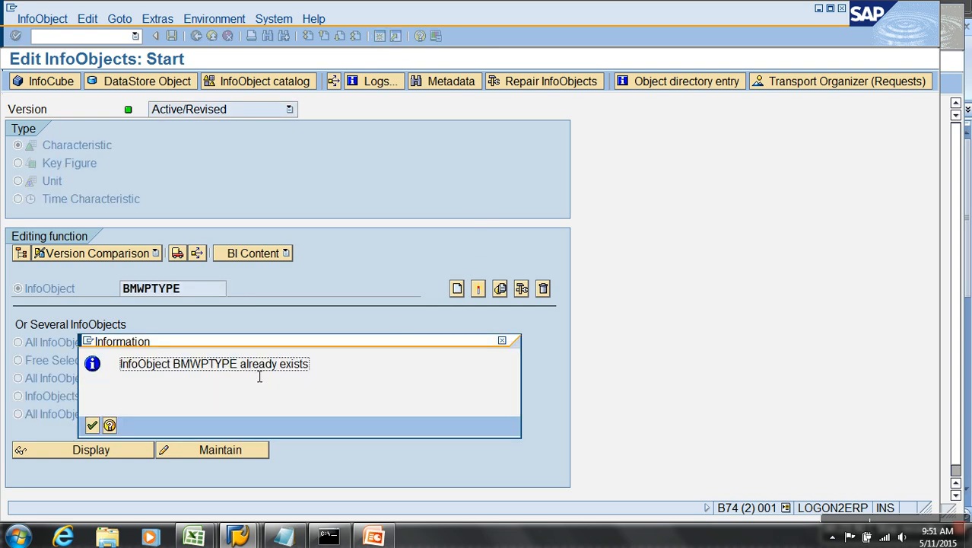
key("alt+Tab")
type("bmwptype")
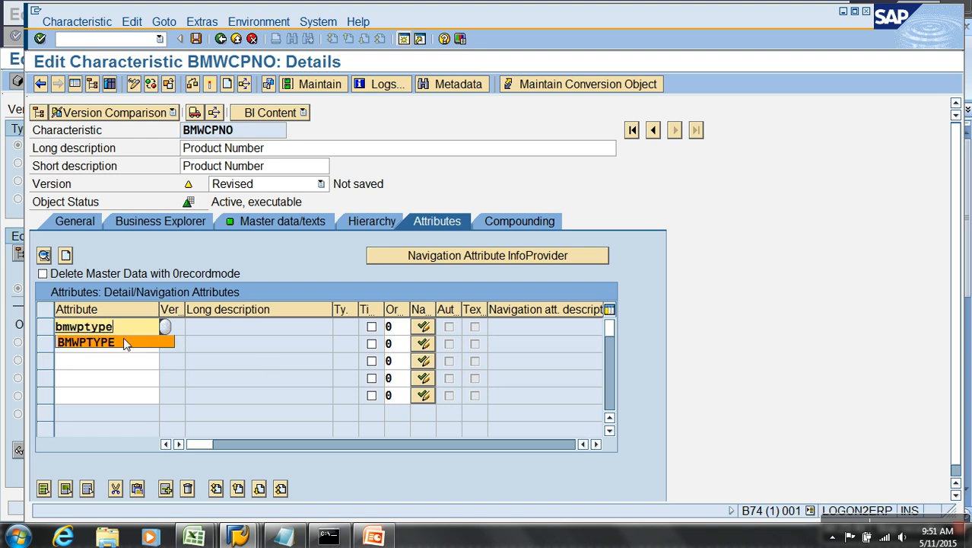
Accept BMWPTYPE as BMWCPNO's attribute, run the check, and activate despite the warnings.
left_click(124, 342)
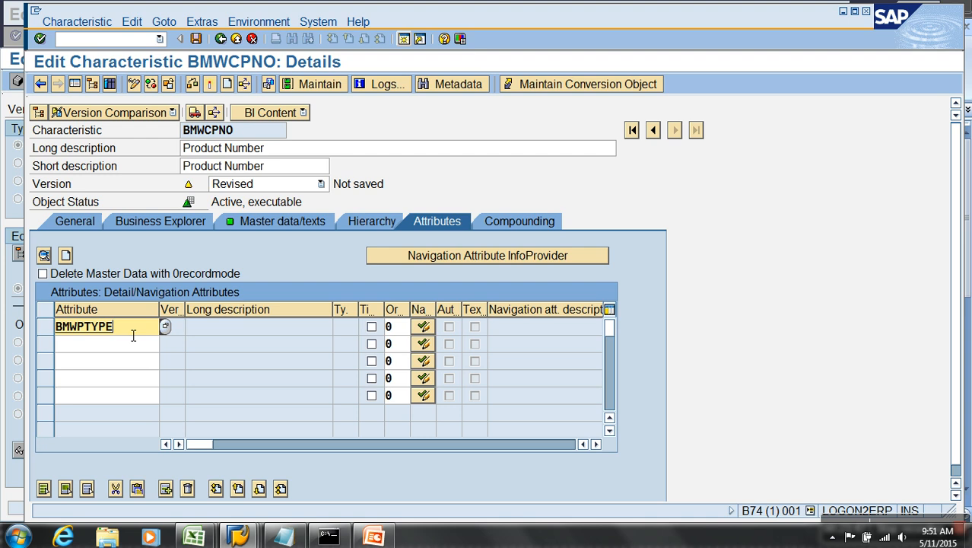
key("Return")
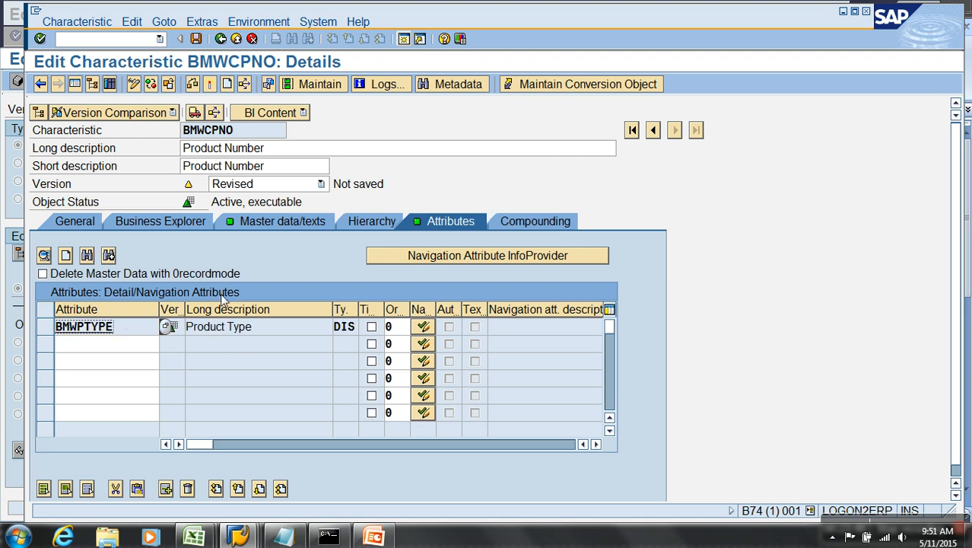
left_click(211, 84)
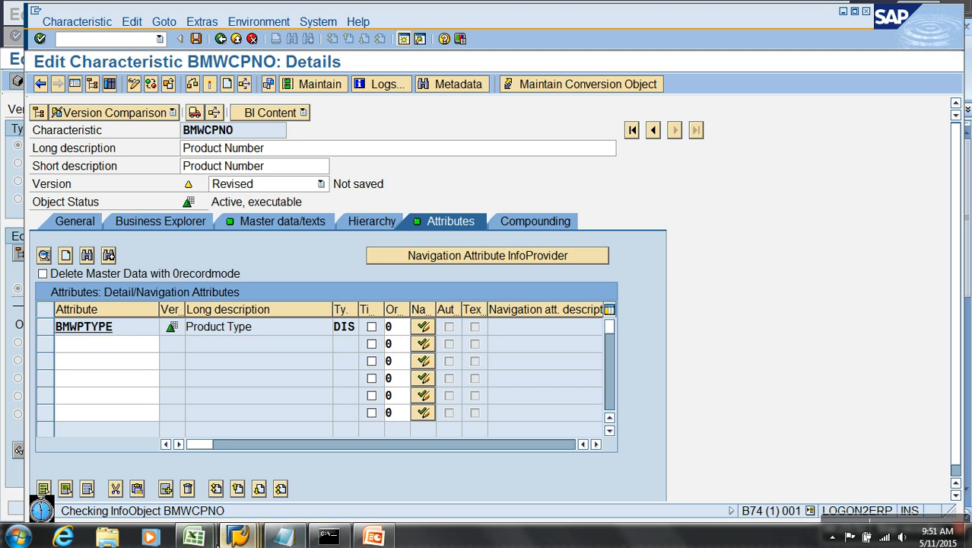
mouse_move(196, 539)
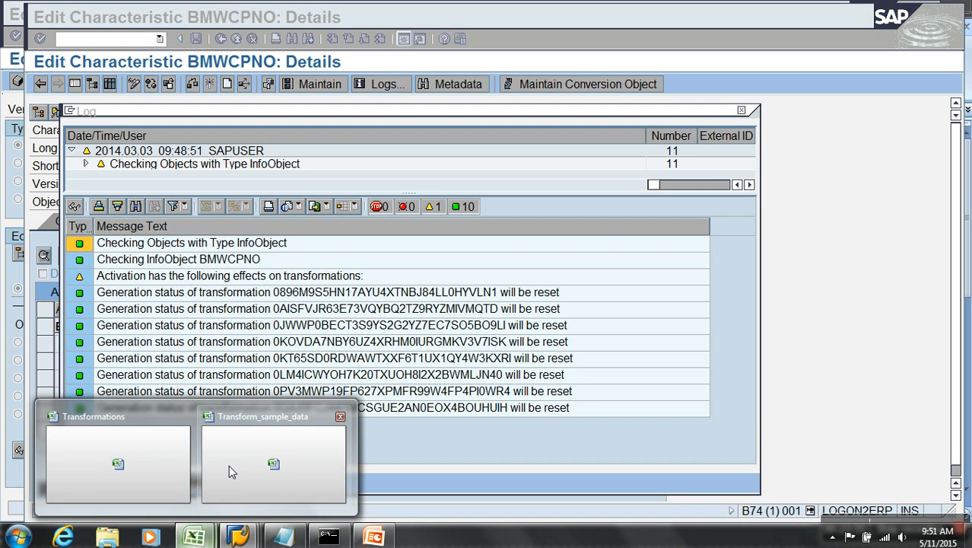
left_click(229, 465)
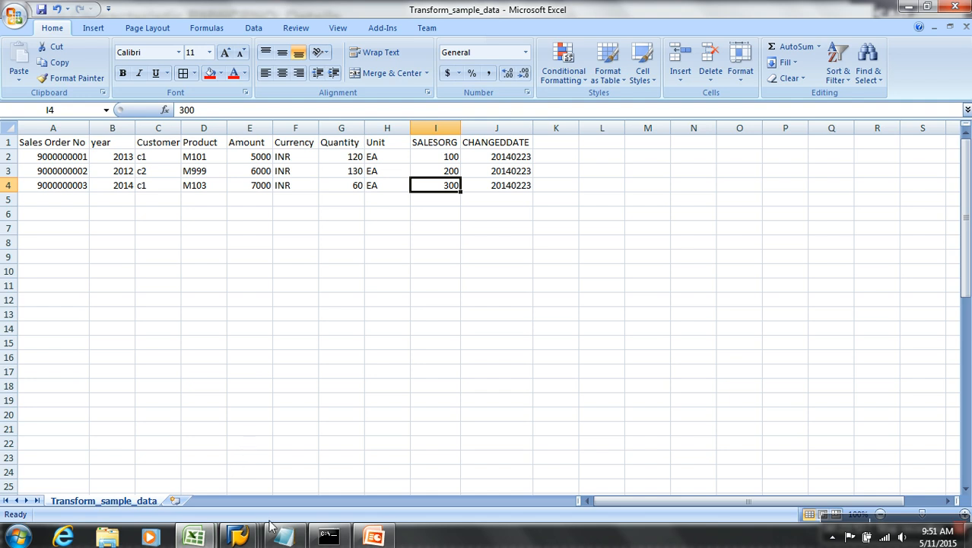
left_click(239, 537)
left_click(247, 464)
left_click(73, 482)
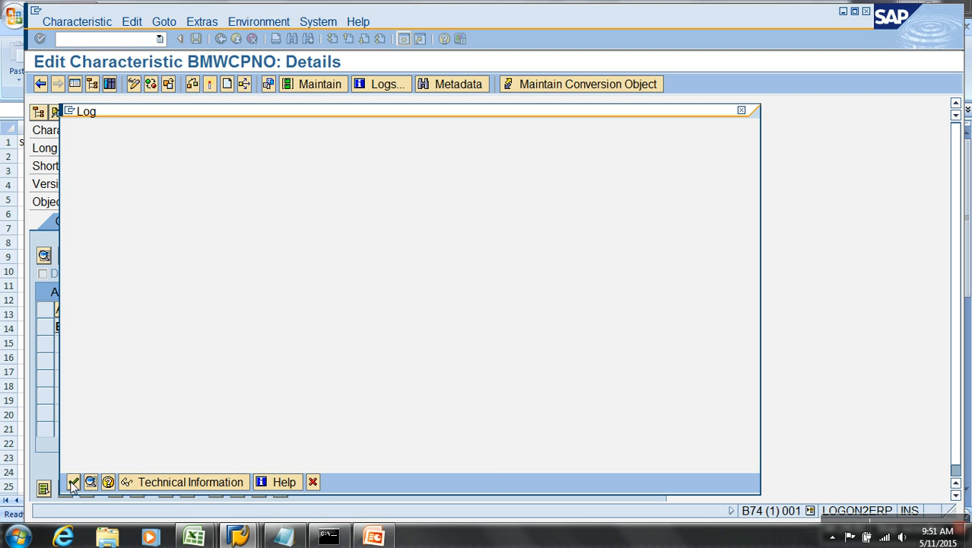
left_click(283, 295)
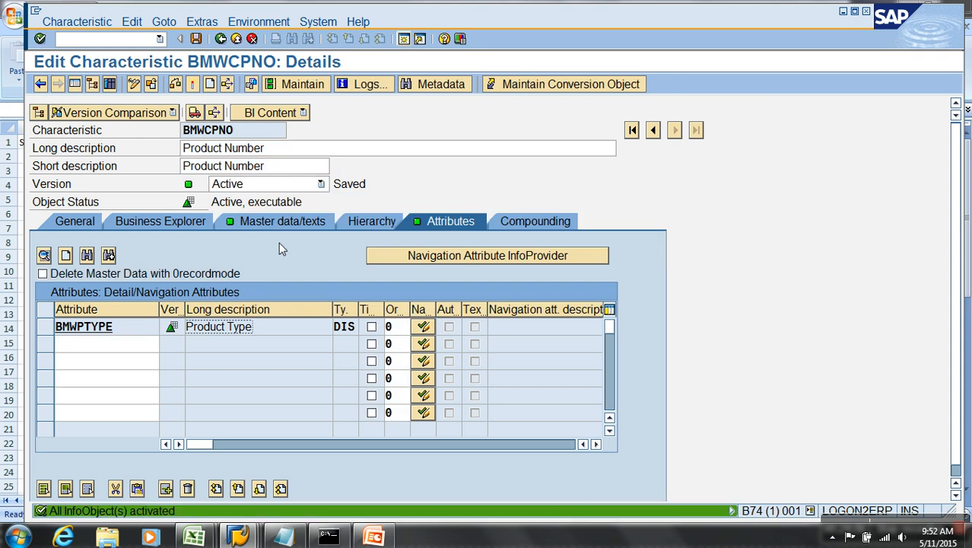
List BMWCPNO's master data records and set M101's Product Type to SPORTS.
left_click(298, 86)
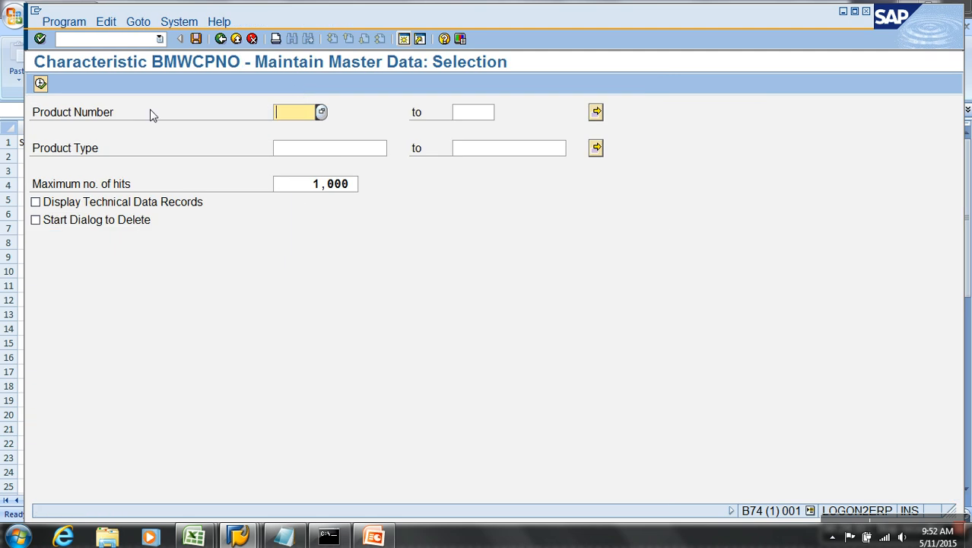
left_click(41, 83)
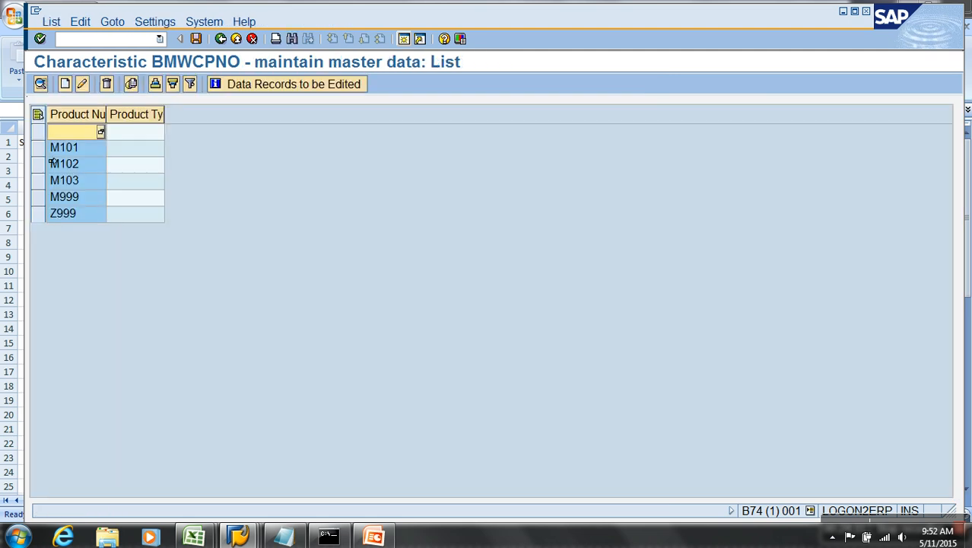
left_click(52, 150)
left_click(82, 84)
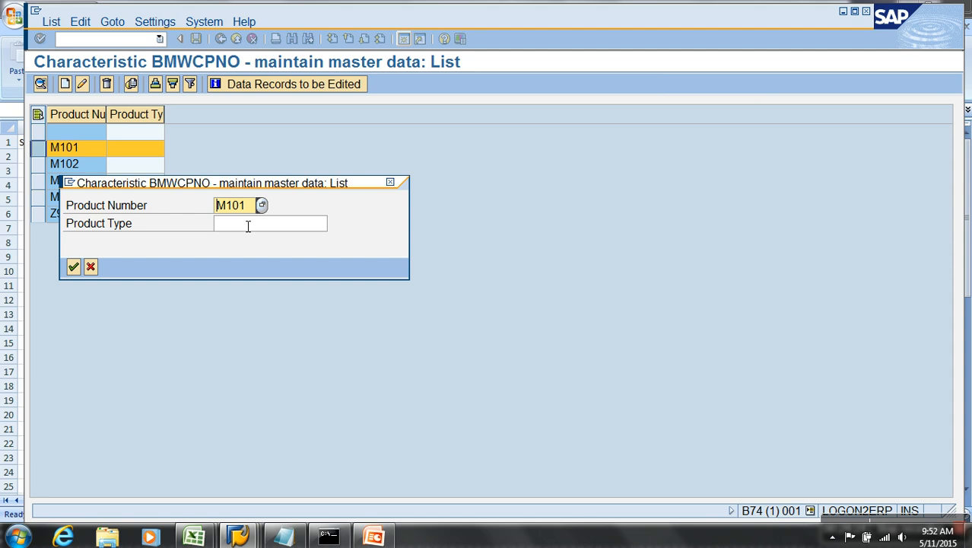
key("Tab")
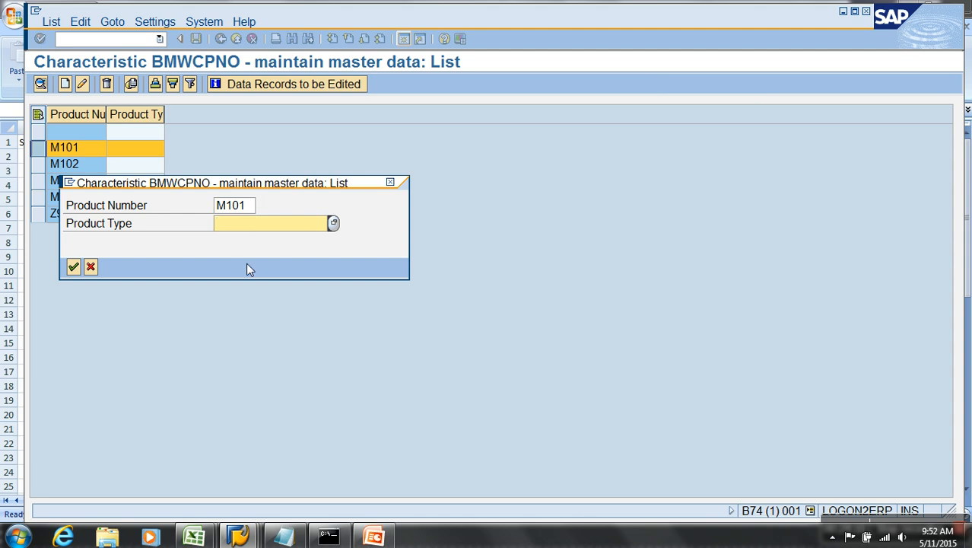
type("sports")
key("Return")
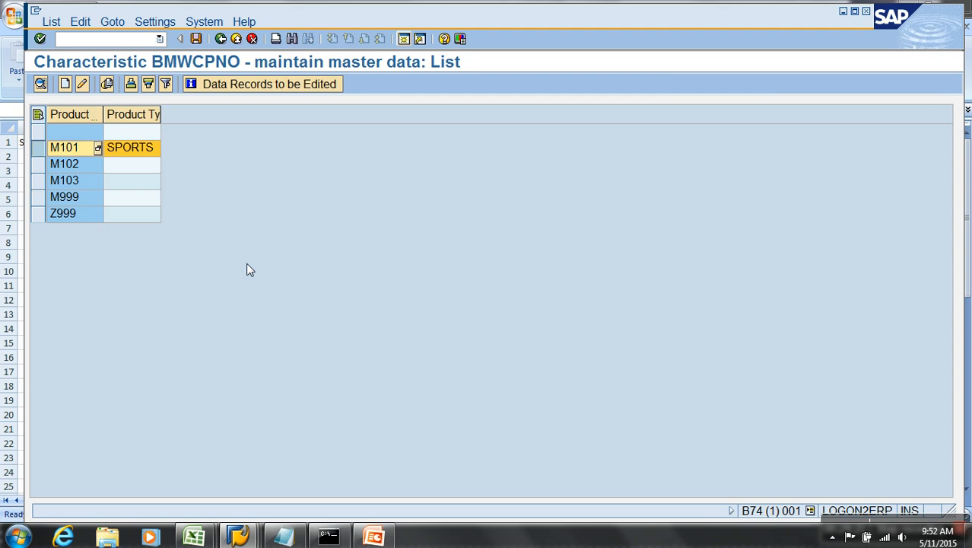
Set the Product Type of M102 and M103 to BOOKS.
left_click(41, 165)
left_click_drag(53, 181, 54, 185)
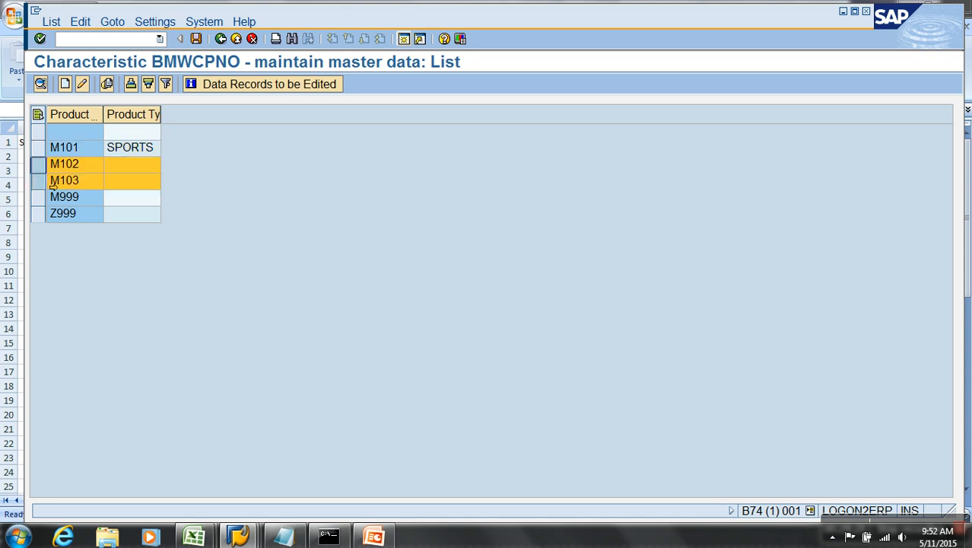
left_click(82, 85)
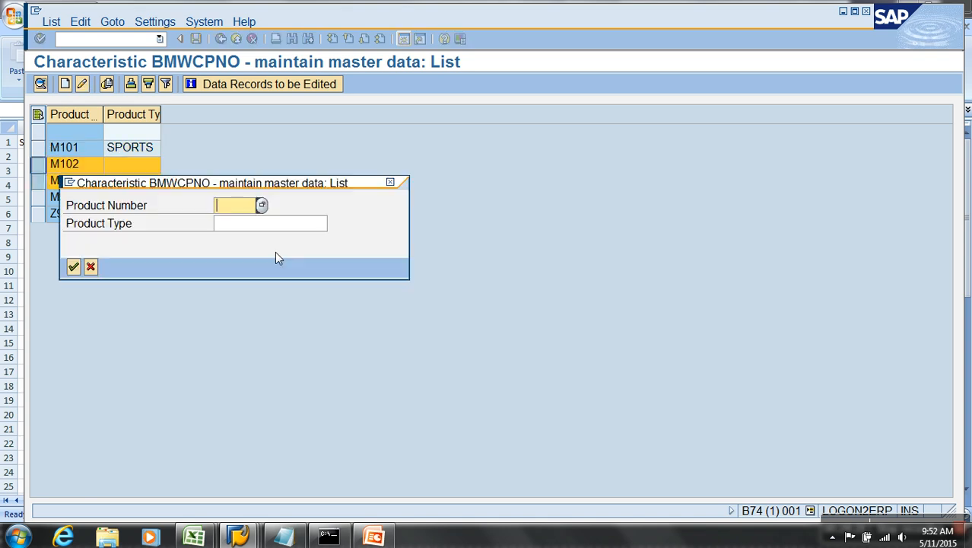
left_click(271, 232)
type("books")
key("Return")
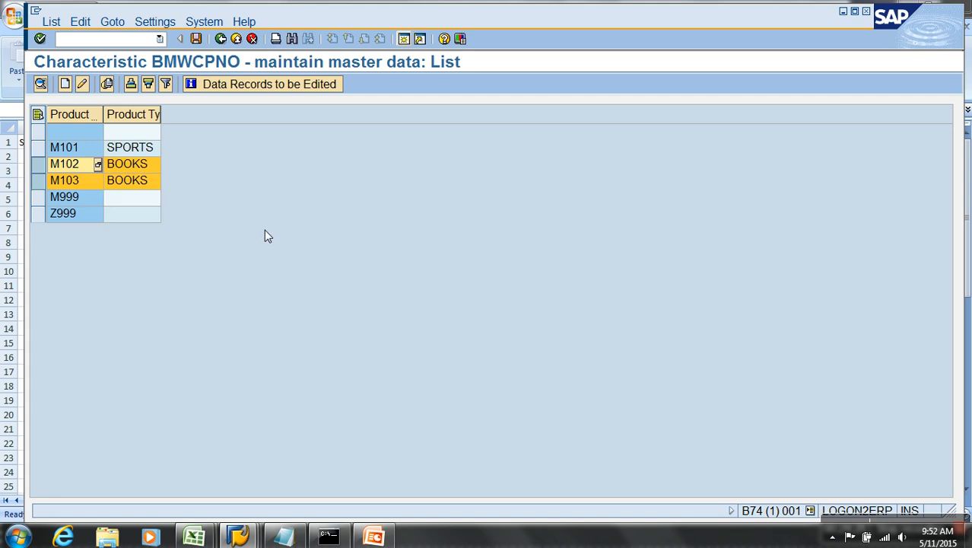
Set M999 and Z999 to CARS and save the master data.
left_click_drag(40, 199, 47, 220)
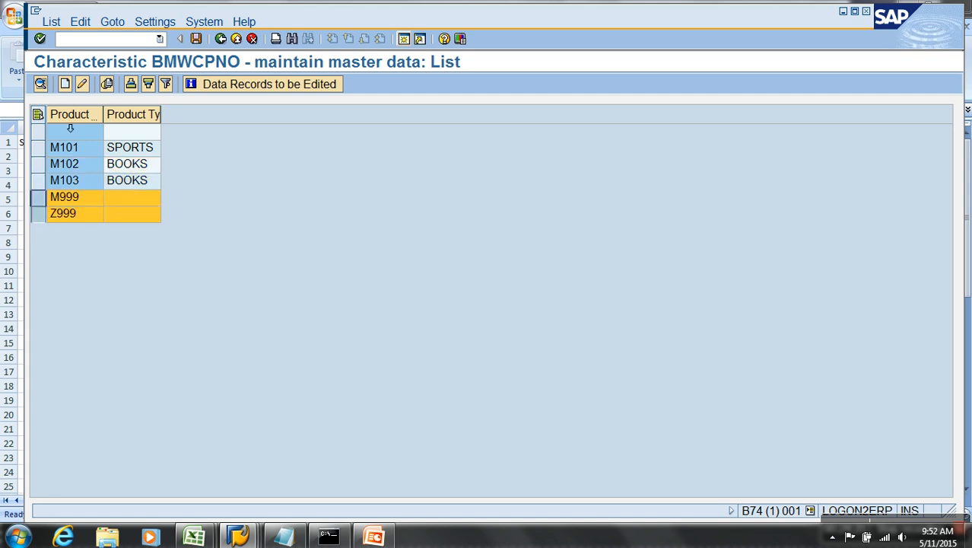
left_click(82, 87)
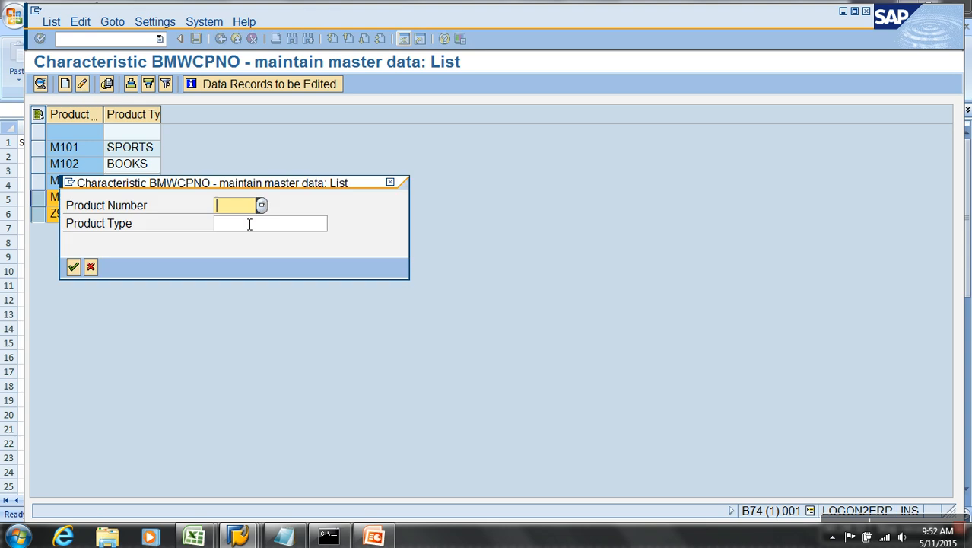
left_click(249, 224)
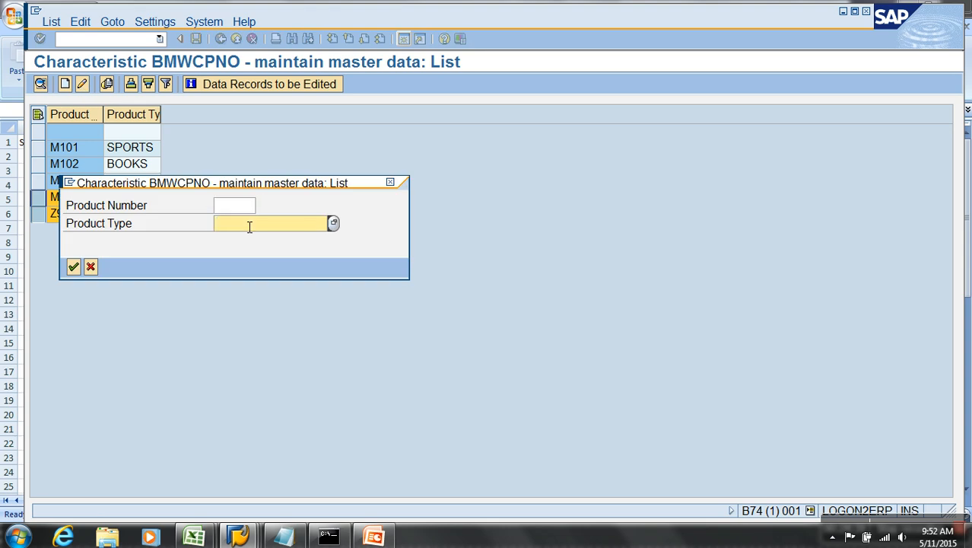
type("cars")
key("Return")
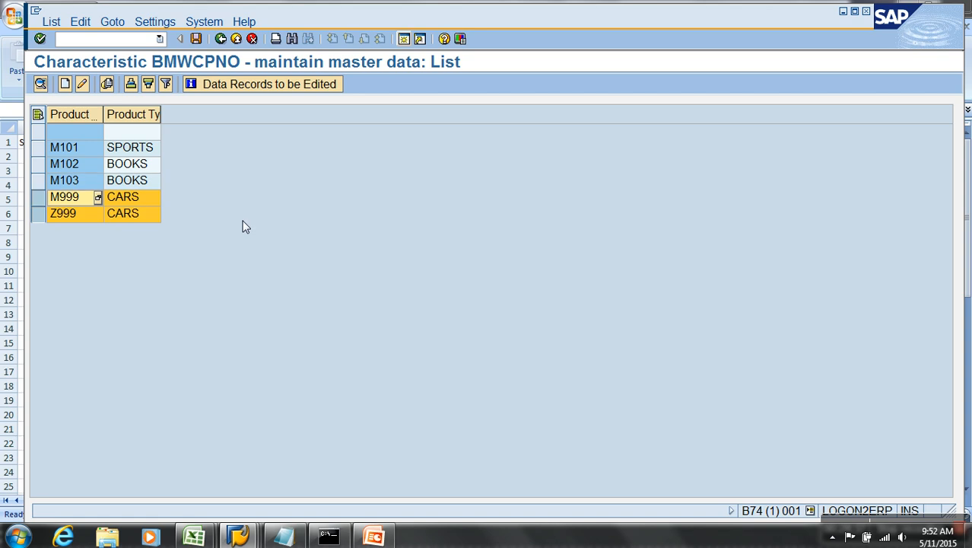
left_click(195, 38)
left_click(221, 38)
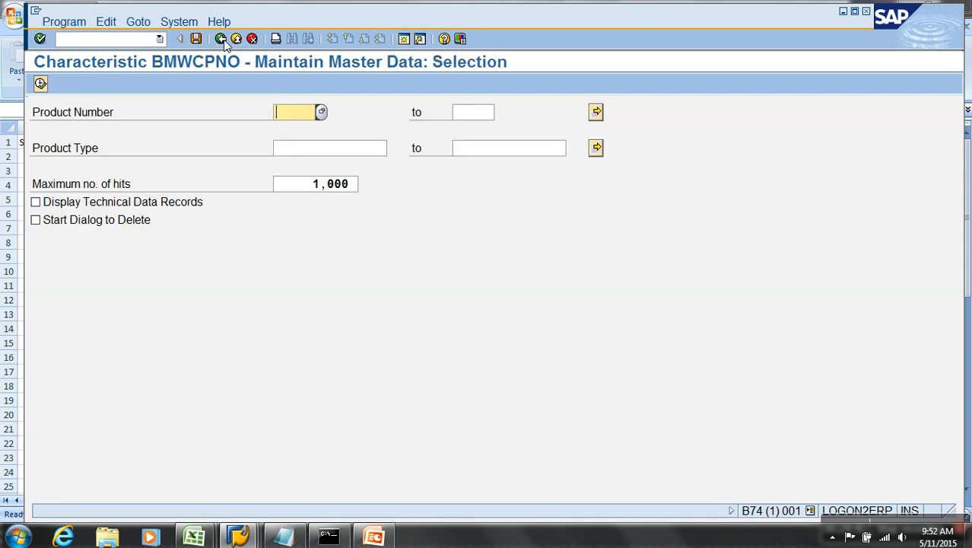
Save the changed BMWCPNO characteristic and activate its inactive dependent InfoObjects.
left_click(220, 39)
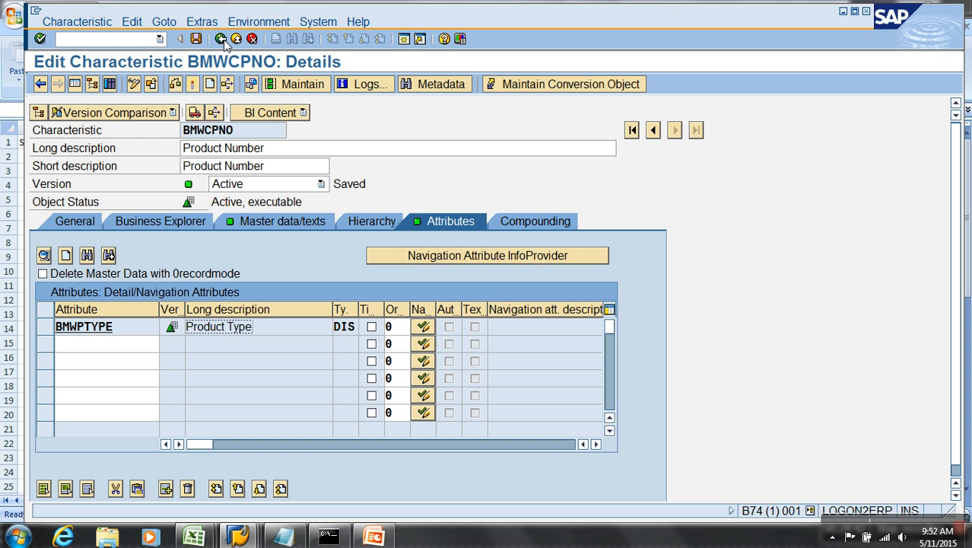
left_click(221, 39)
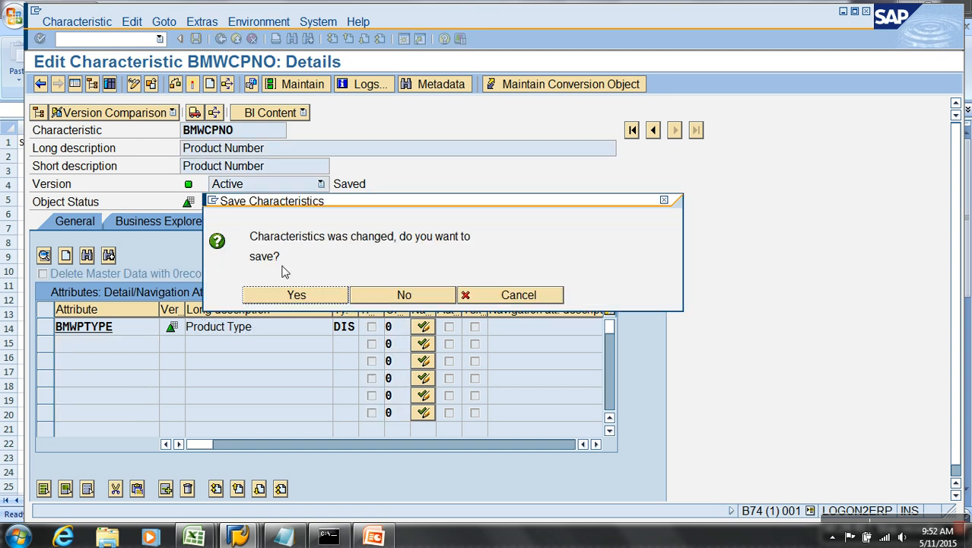
left_click(290, 299)
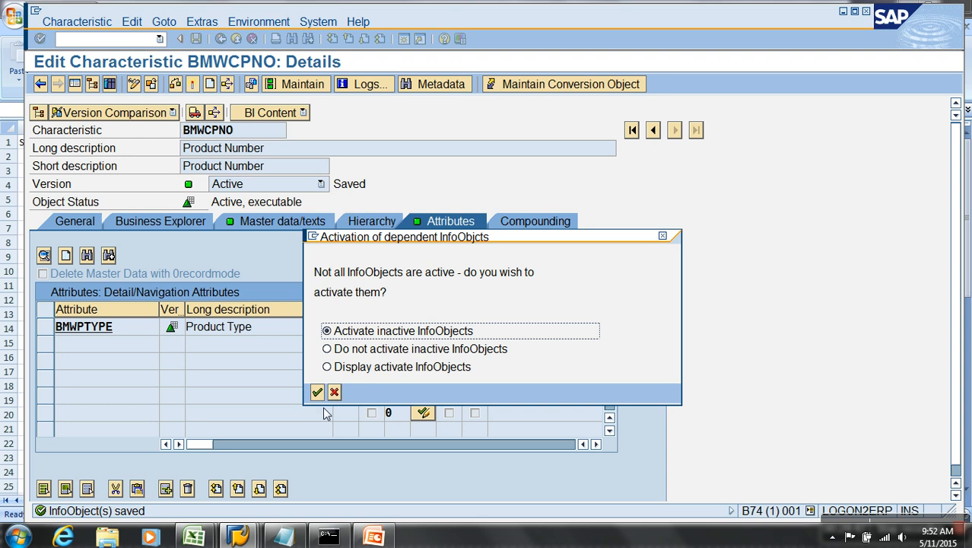
left_click(318, 391)
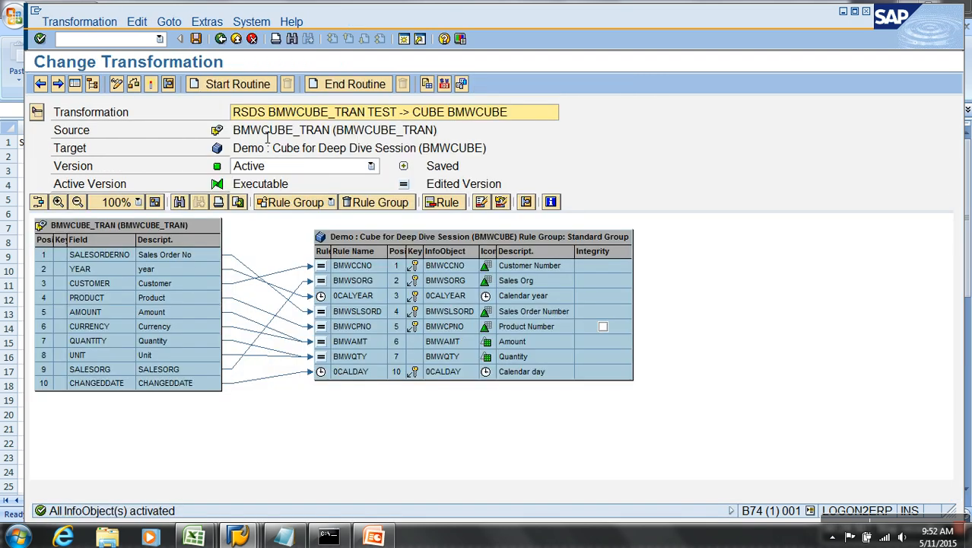
Find Product Number BMWPNO in the InfoObjects tree and activate its master data, which is already active.
left_click(235, 39)
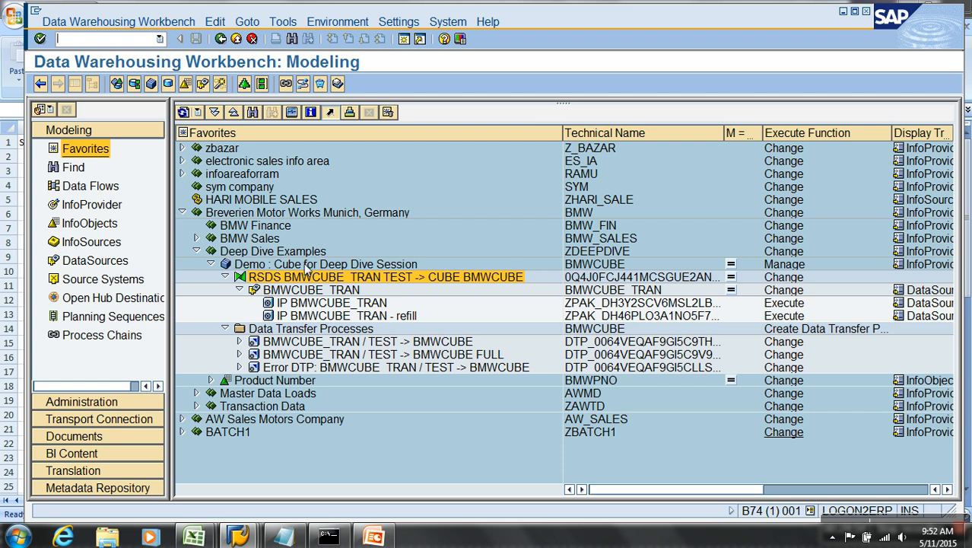
left_click(103, 206)
left_click(99, 223)
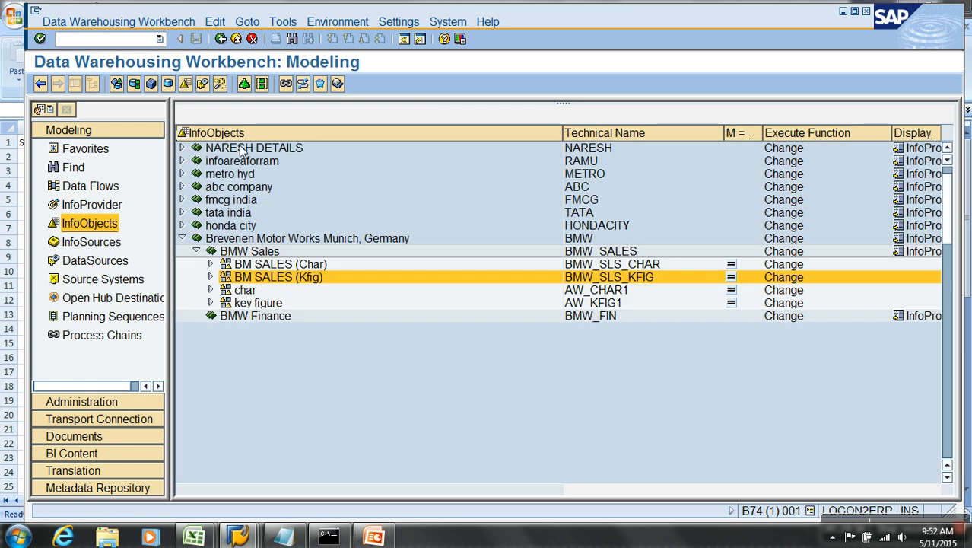
left_click(253, 113)
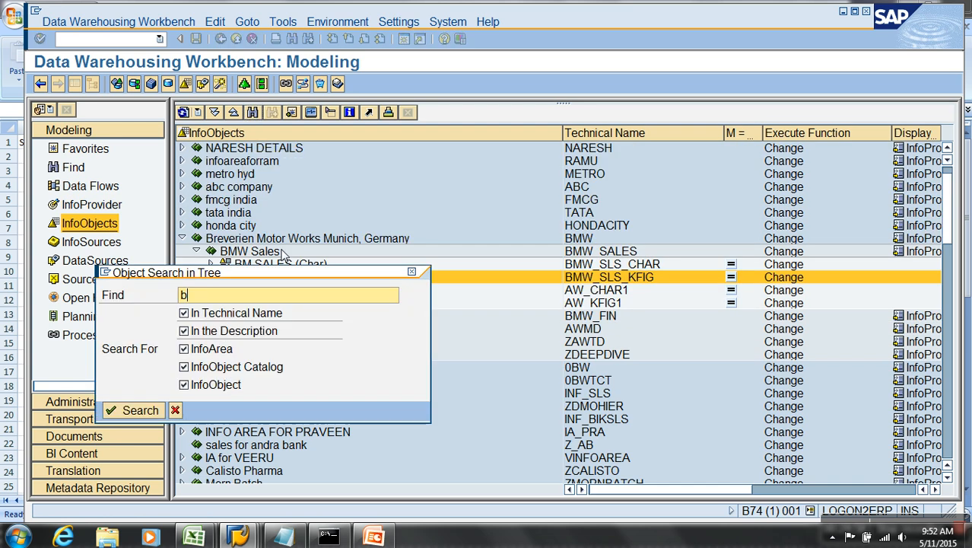
key("Return")
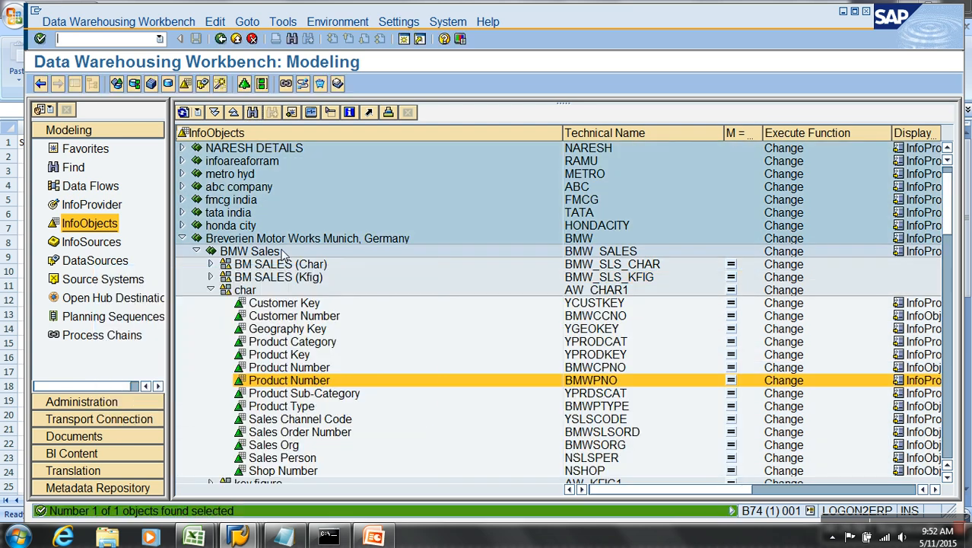
right_click(302, 386)
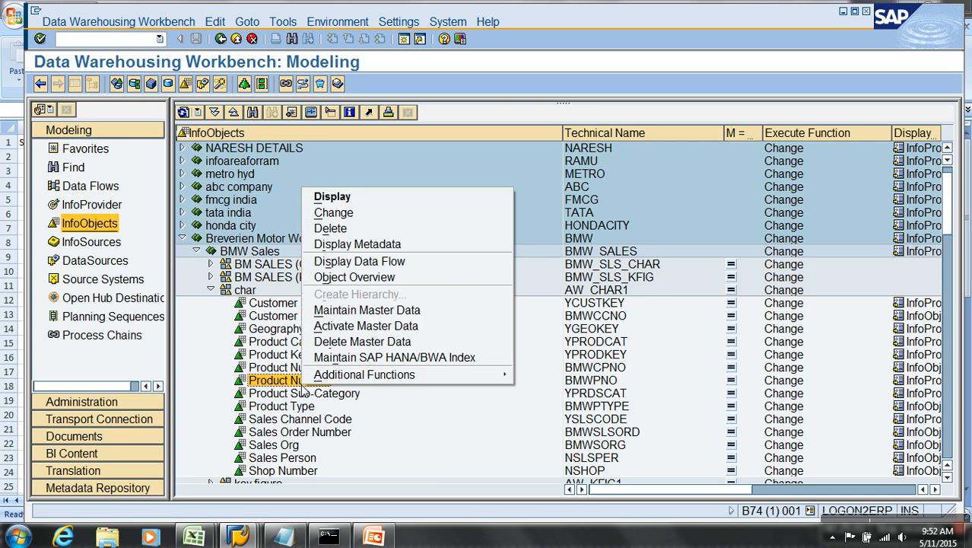
left_click(342, 327)
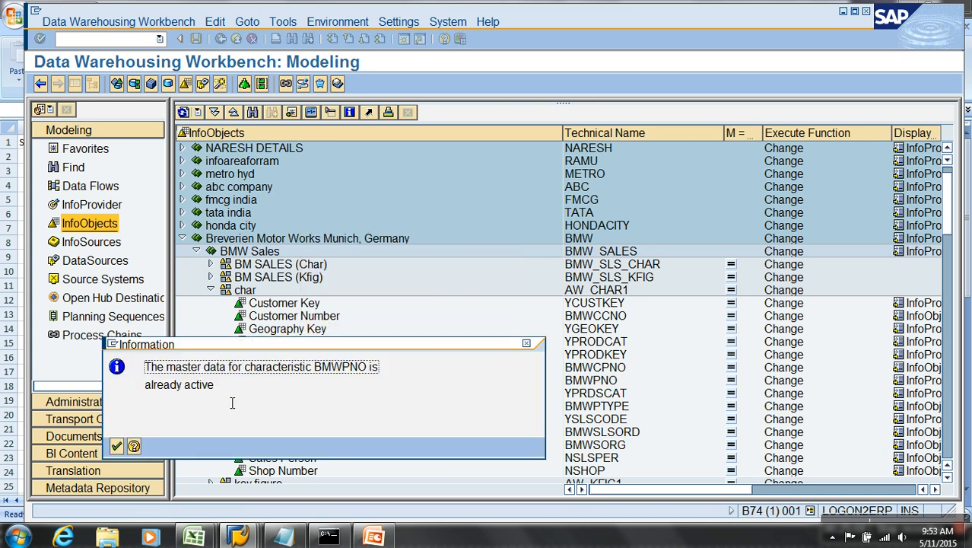
left_click(117, 447)
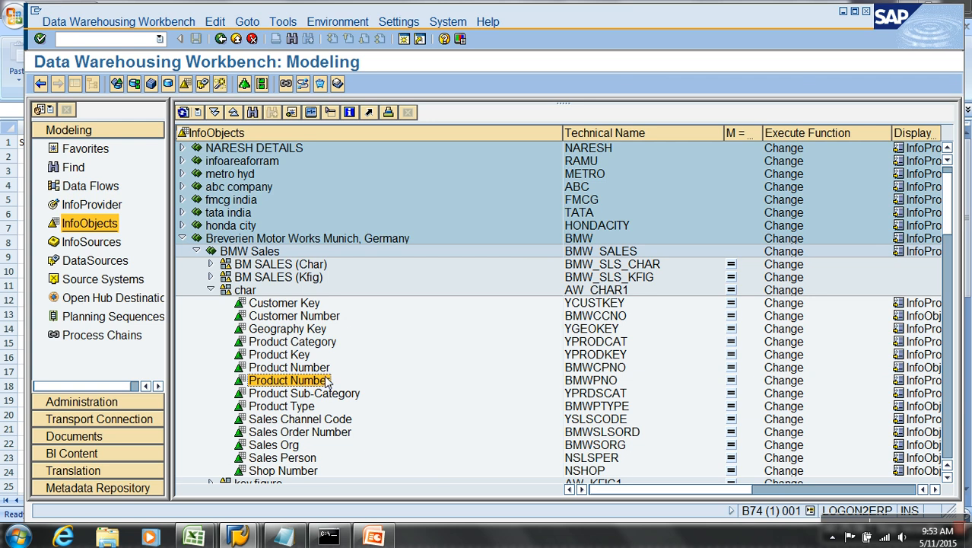
Review the master data records listed for BMWPNO and then for BMWCPNO.
right_click(327, 383)
left_click(371, 303)
key("F8")
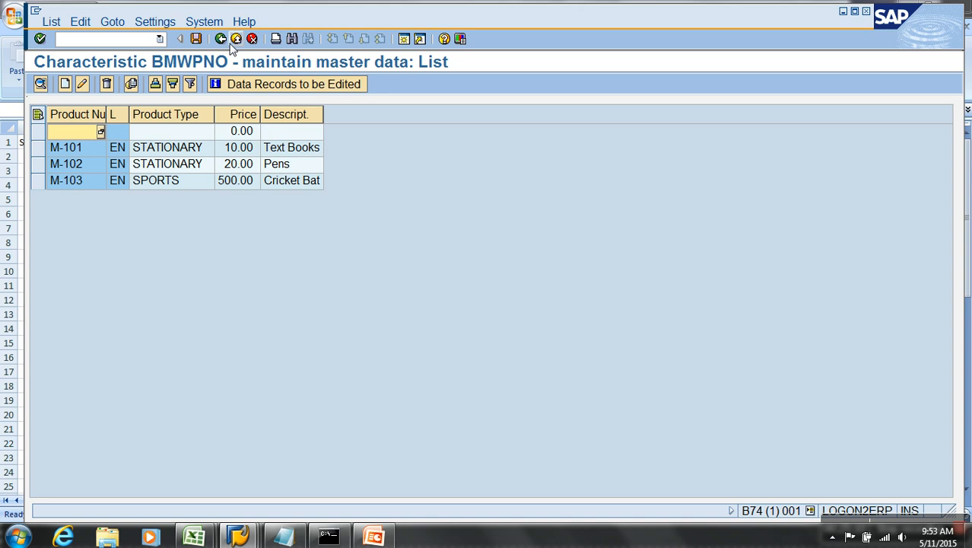
left_click(220, 39)
left_click(221, 38)
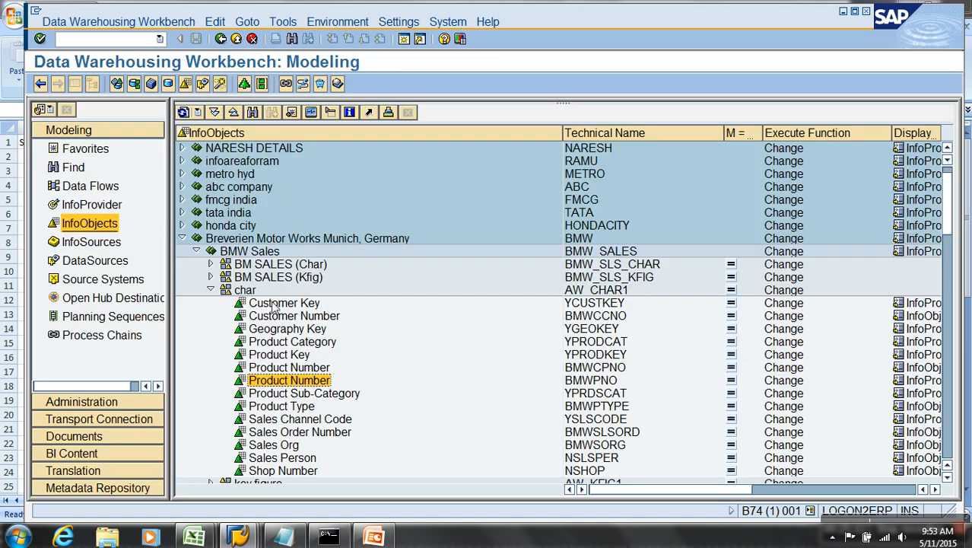
right_click(308, 364)
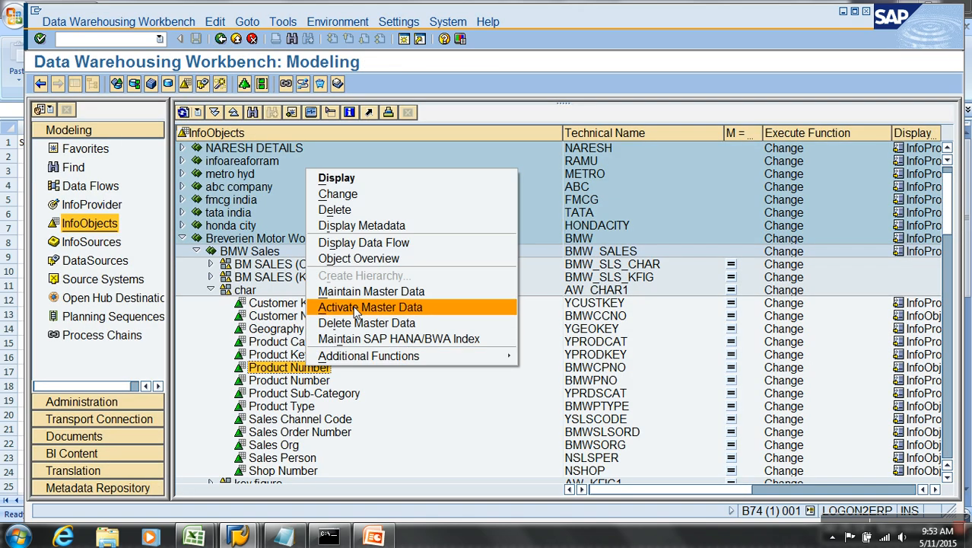
left_click(354, 292)
key("F8")
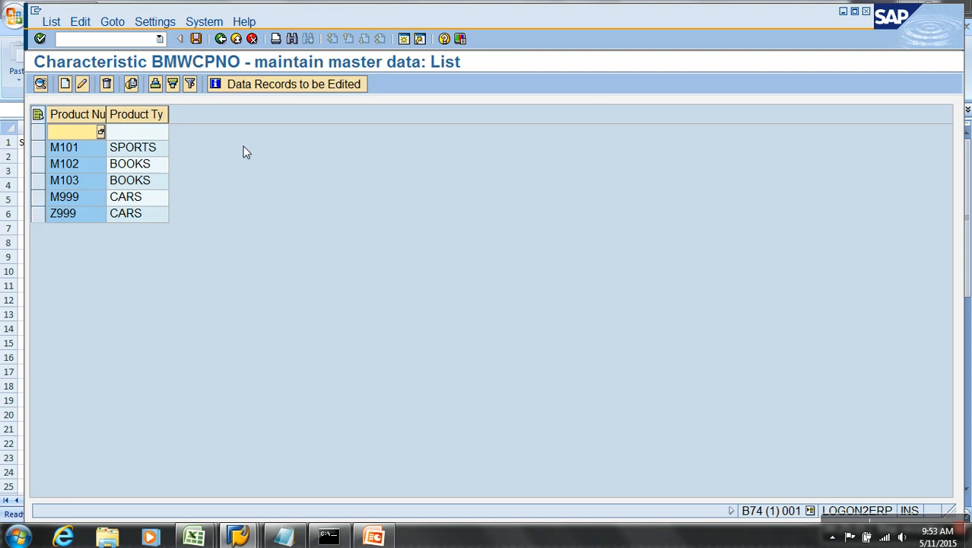
left_click(220, 40)
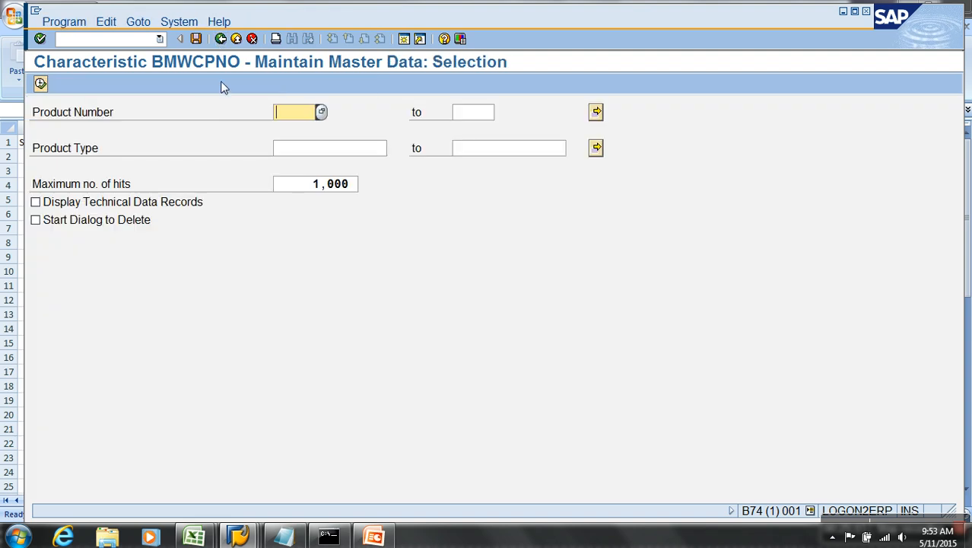
left_click(221, 39)
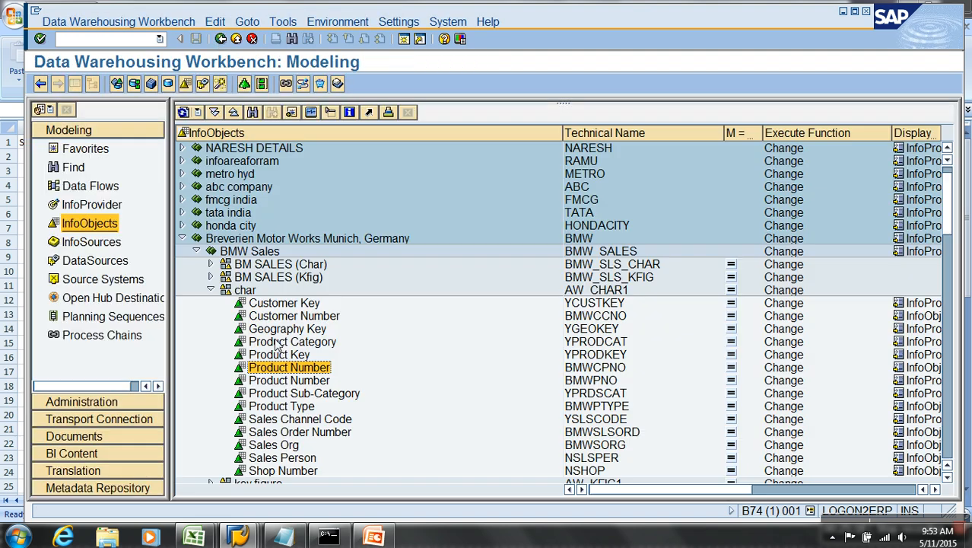
Activate the BMWCPNO master data, then show the Favorites list.
right_click(304, 370)
left_click(351, 308)
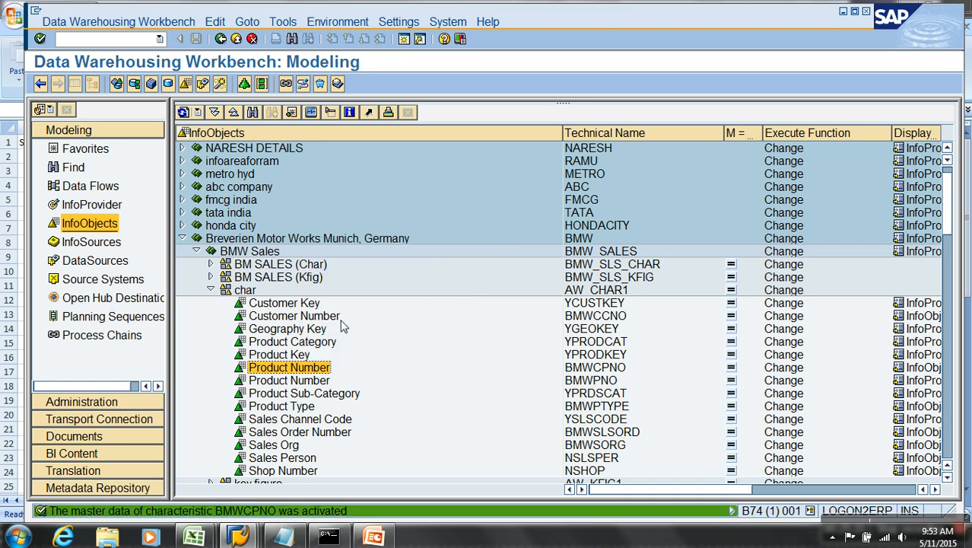
left_click(112, 153)
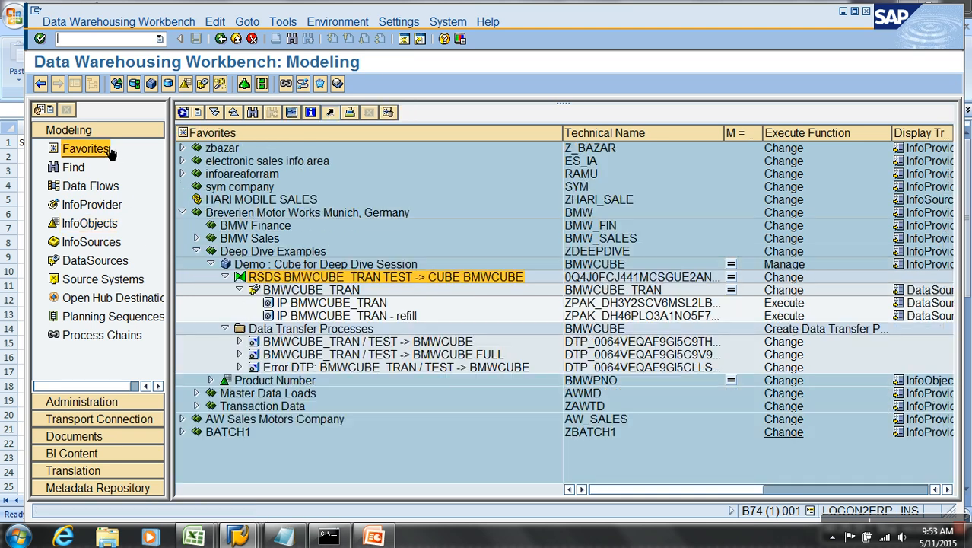
Edit the BMWCUBE Demo cube and add InfoObject BMWPTYPE to the Dim : Product dimension.
right_click(323, 266)
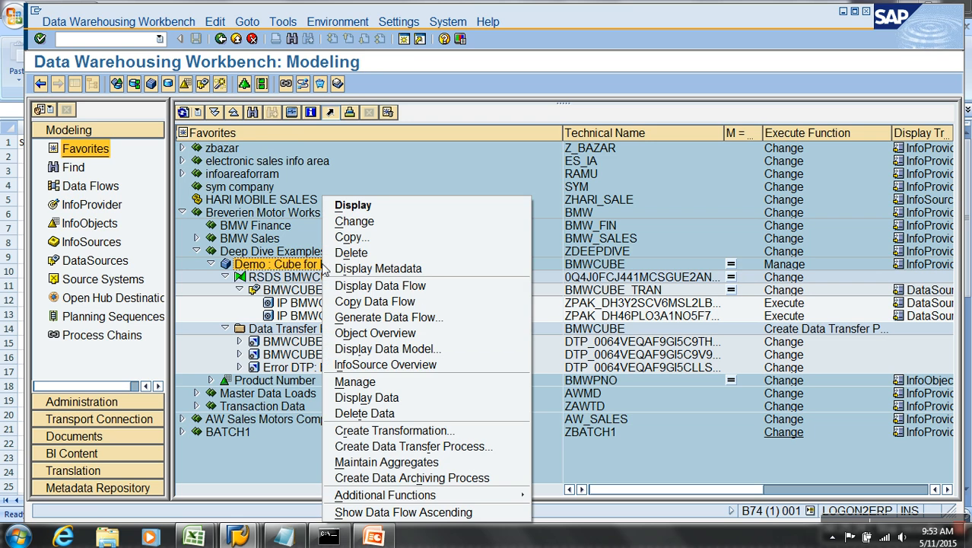
left_click(371, 228)
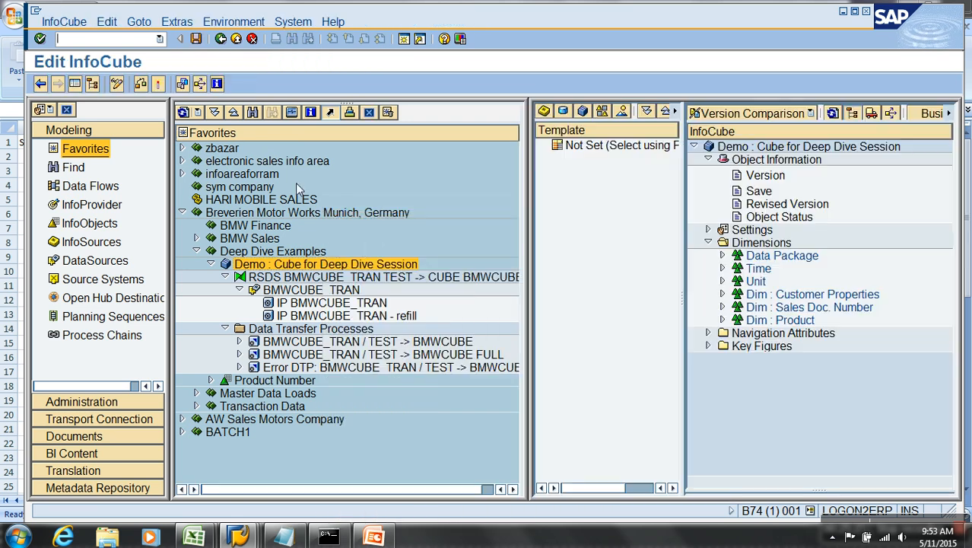
left_click(74, 83)
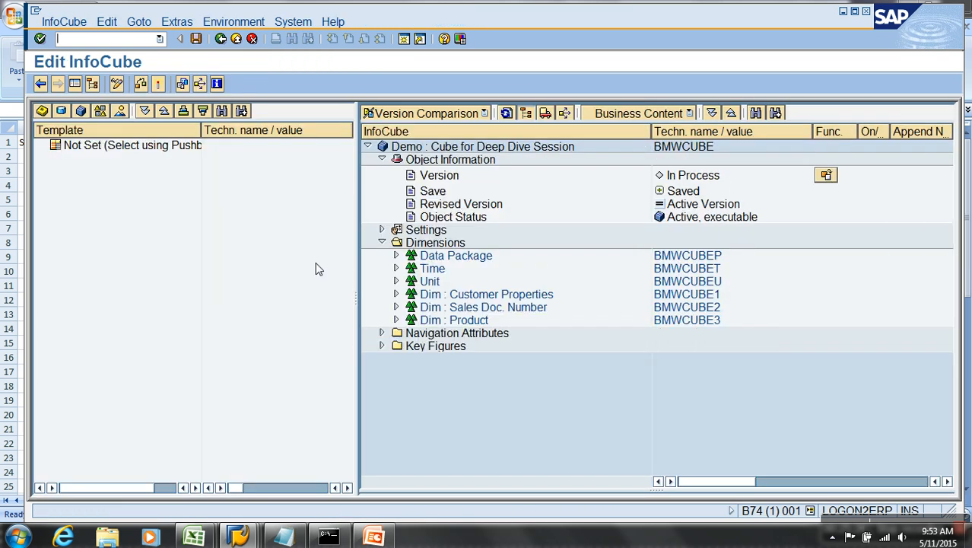
right_click(468, 325)
left_click(503, 395)
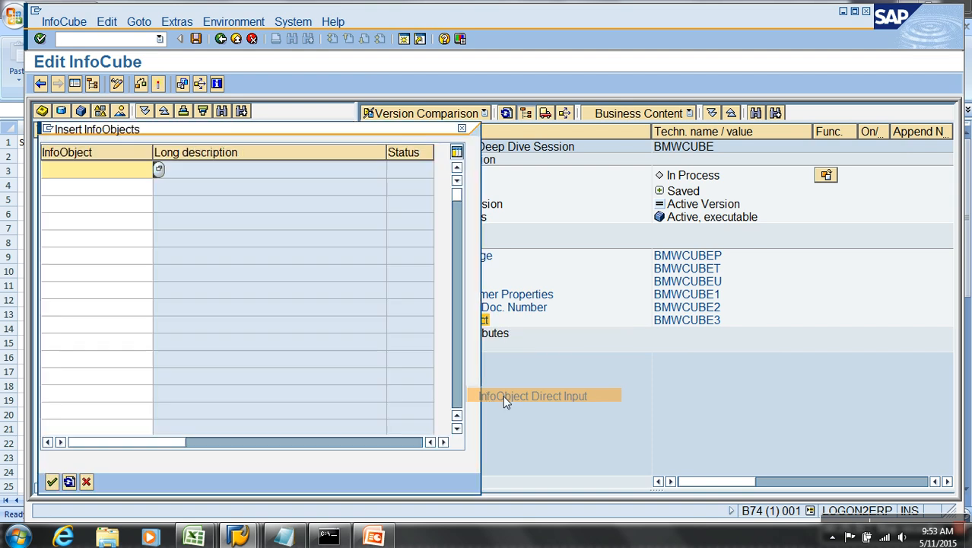
type("bmwptyp")
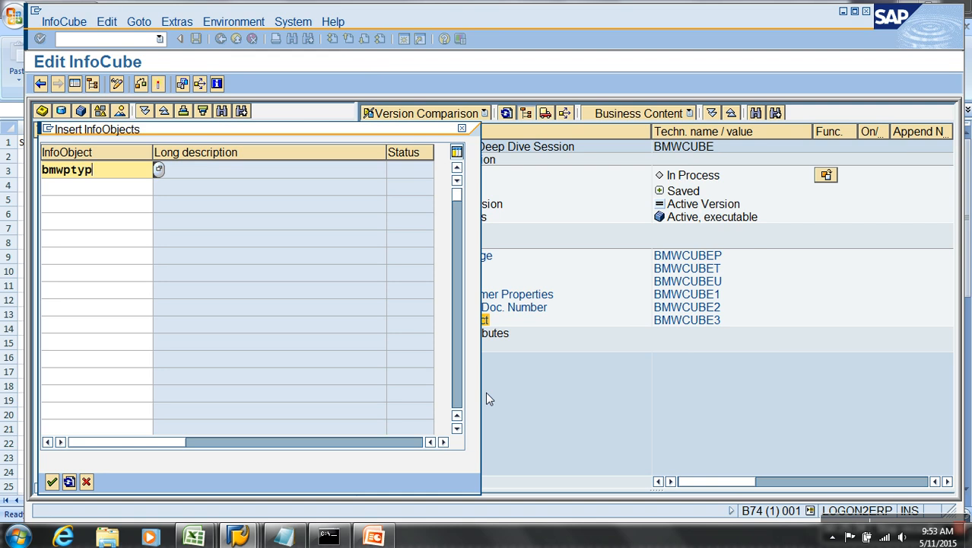
type("e")
key("Return")
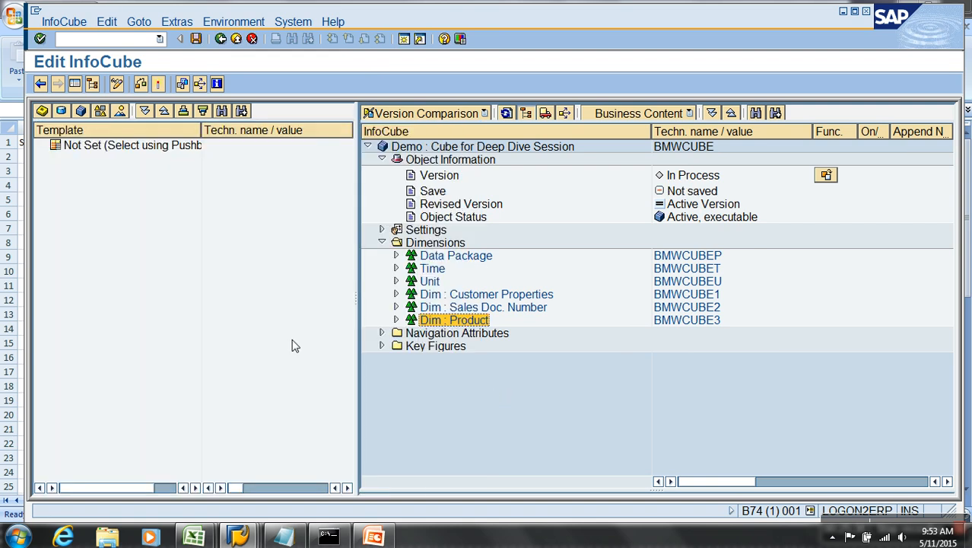
left_click(395, 319)
Activate the BMWCUBE InfoCube and return to the workbench with /nrsa1.
left_click(159, 84)
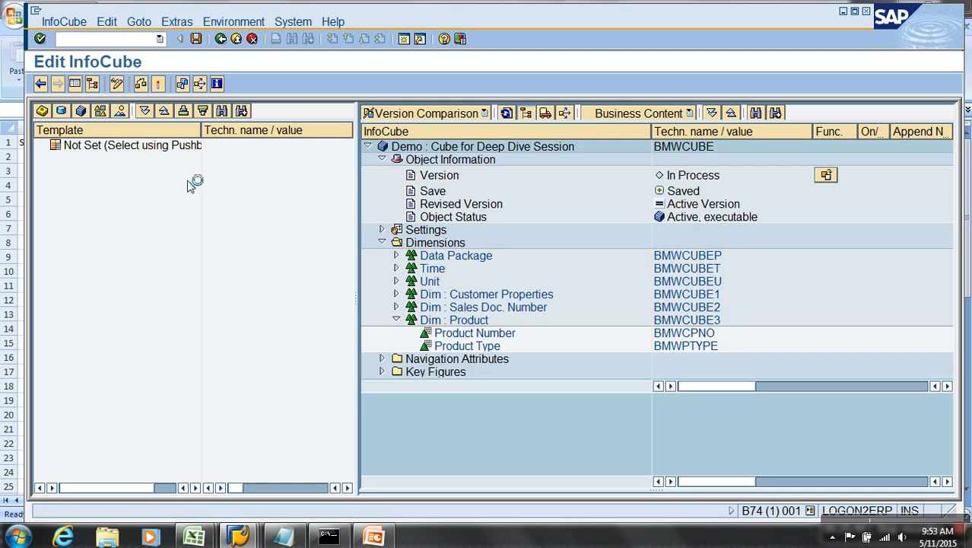
left_click(238, 40)
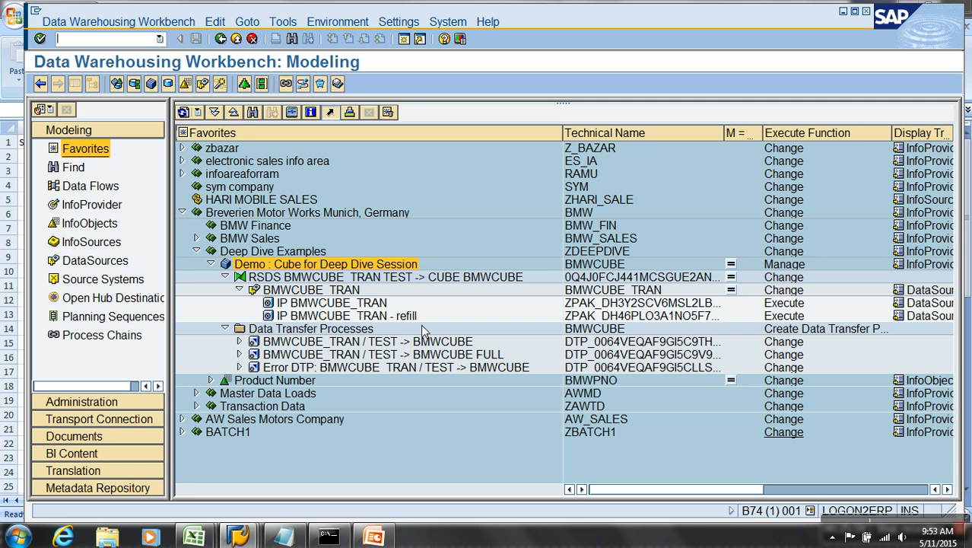
left_click(111, 42)
type("/nrsa1")
key("Return")
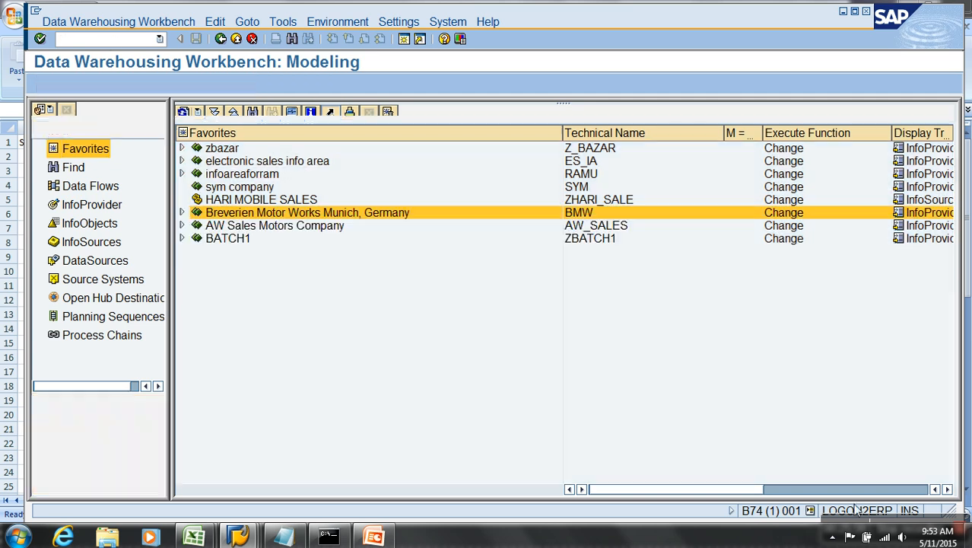